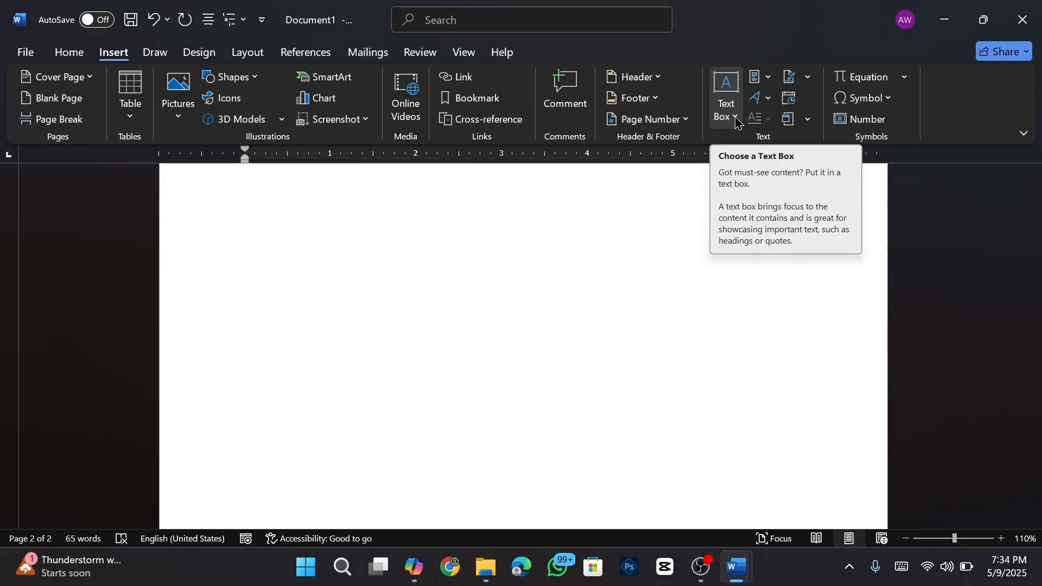
- Draw a text box on the blank page 2, type MICROSOFT WORD in it, and select the text
{"action": "left_click", "coordinate": [739, 123]}
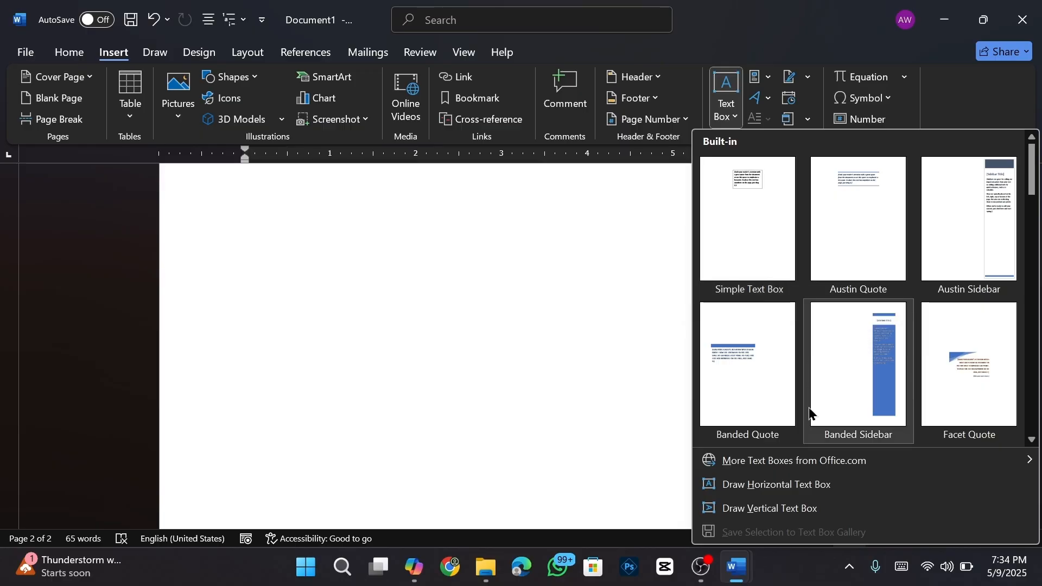
{"action": "left_click", "coordinate": [778, 485]}
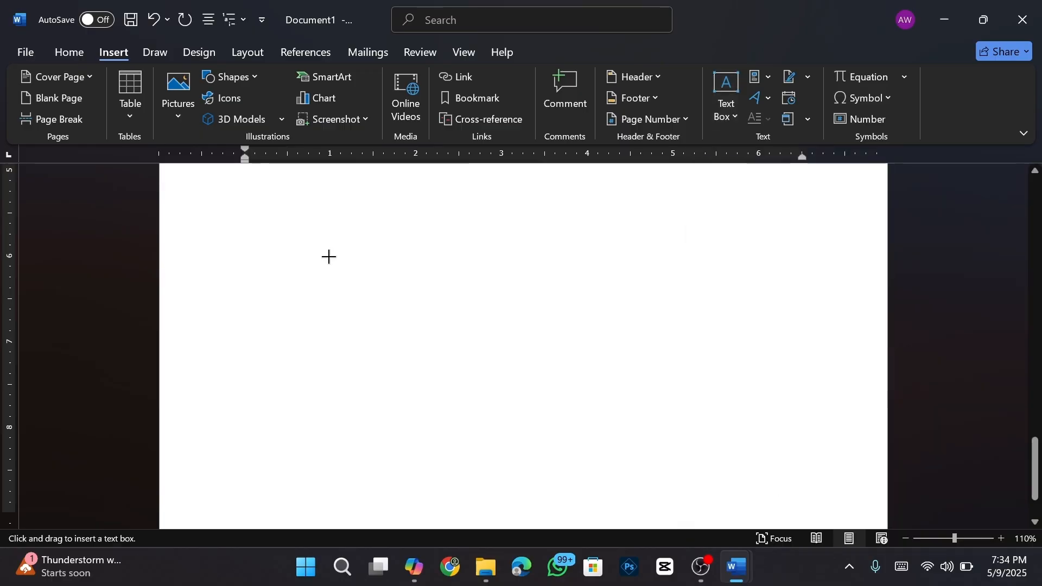
{"action": "mouse_move", "coordinate": [329, 256]}
{"action": "left_mouse_down"}
{"action": "mouse_move", "coordinate": [414, 333]}
{"action": "mouse_move", "coordinate": [609, 387]}
{"action": "left_mouse_up"}
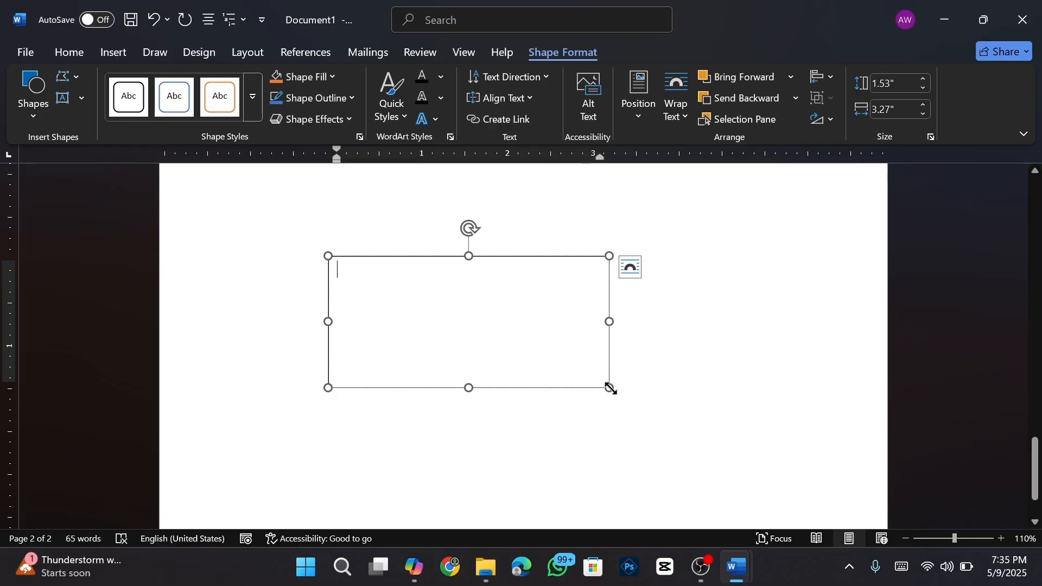
{"action": "type", "text": "MICROSOFT WORD"}
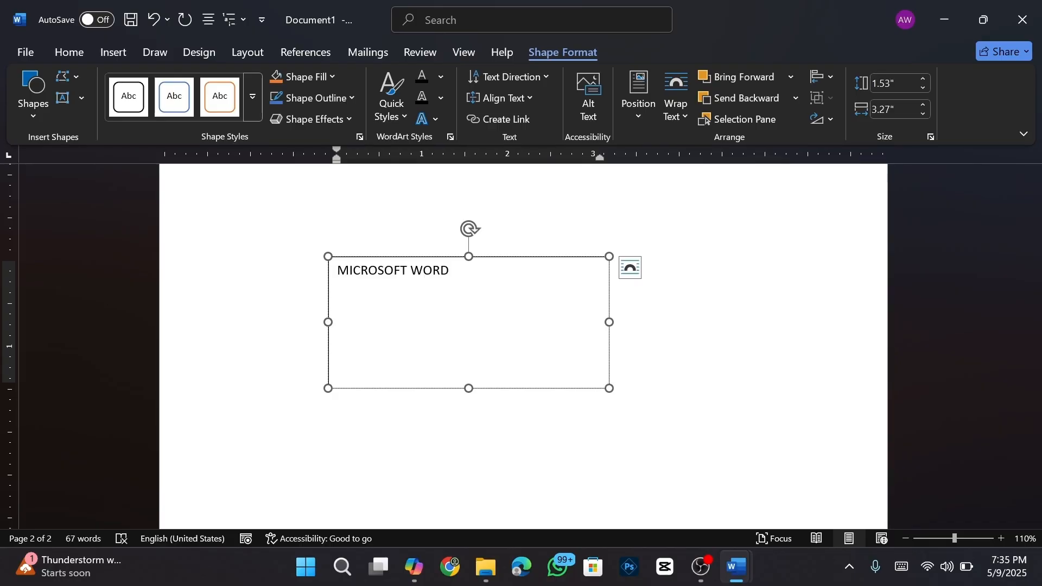
{"action": "left_click_drag", "start_coordinate": [453, 267], "coordinate": [366, 270]}
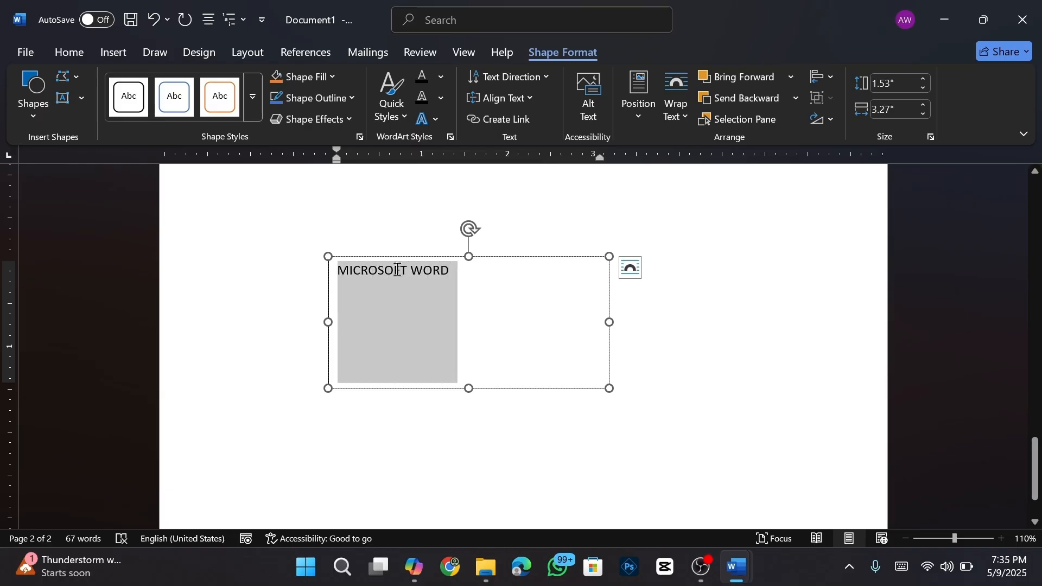
- Make MICROSOFT WORD 26 pt bold DengXian and narrow its box so it wraps onto two lines
{"action": "left_click", "coordinate": [69, 53]}
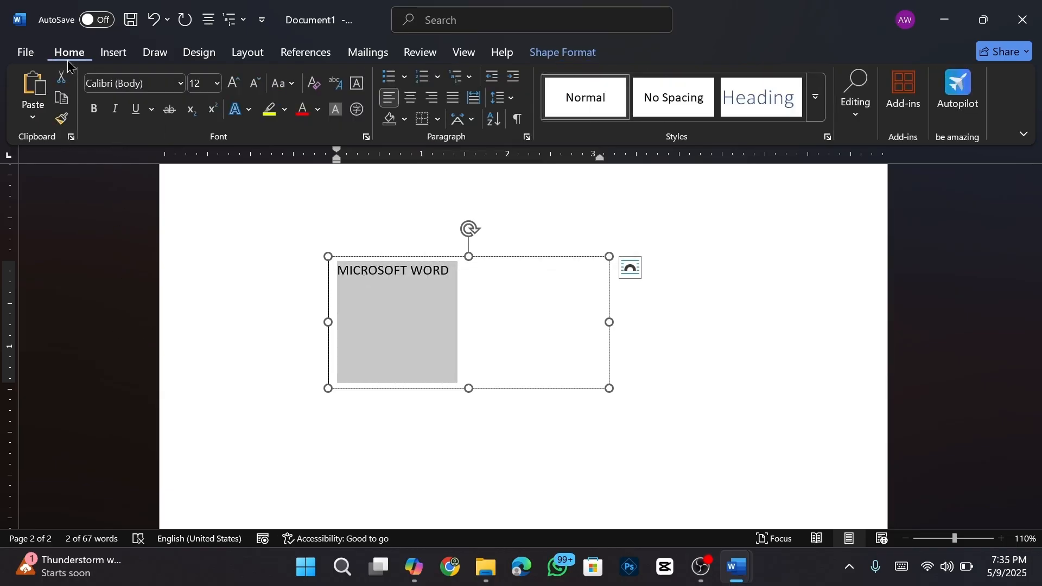
{"action": "left_click", "coordinate": [229, 91]}
{"action": "left_click", "coordinate": [230, 90]}
{"action": "left_click", "coordinate": [229, 91]}
{"action": "left_click", "coordinate": [229, 90]}
{"action": "left_click", "coordinate": [229, 90]}
{"action": "left_click", "coordinate": [229, 90]}
{"action": "left_click", "coordinate": [229, 90]}
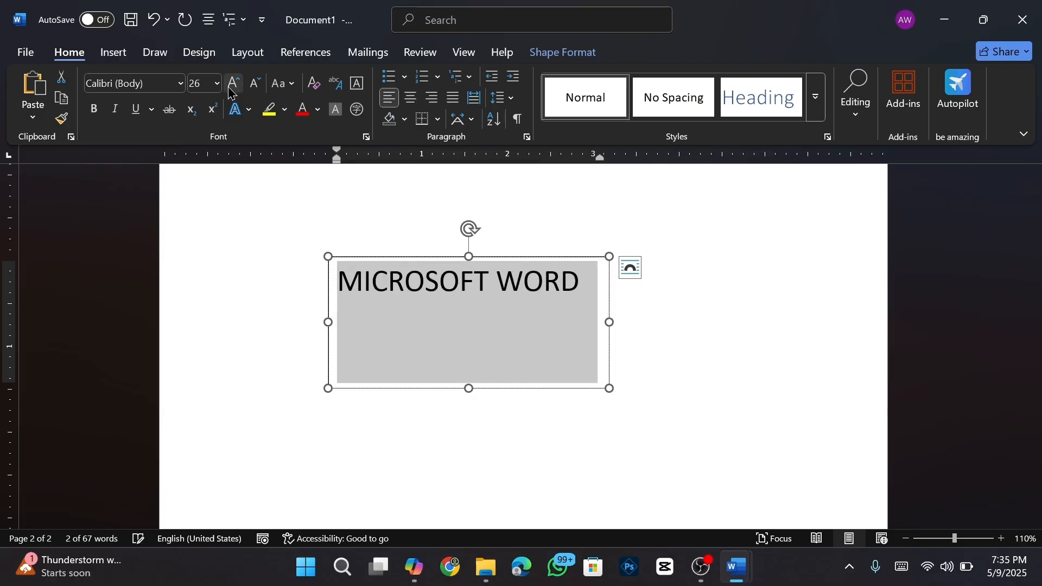
{"action": "left_click", "coordinate": [95, 115]}
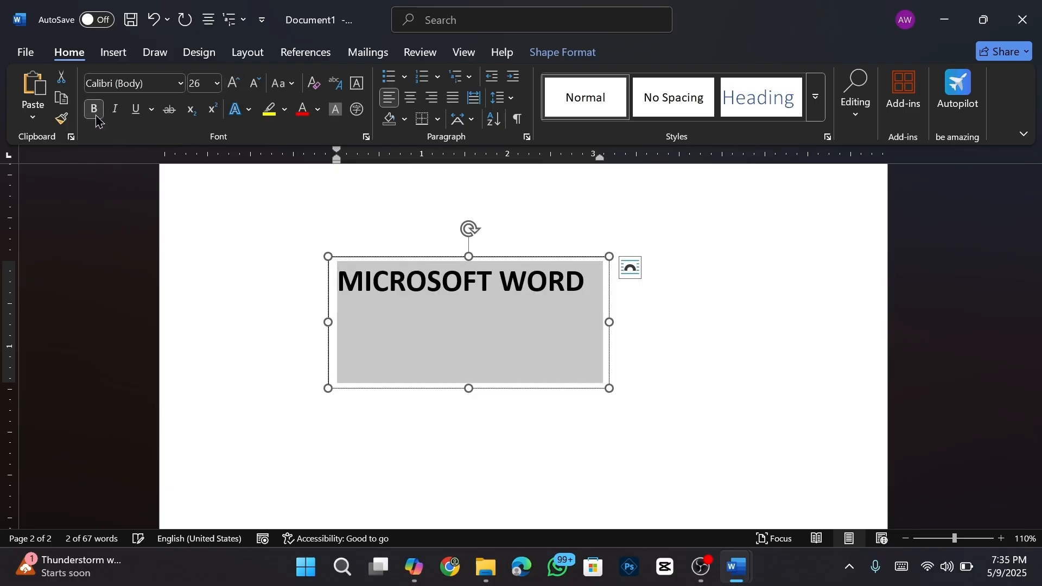
{"action": "left_click", "coordinate": [180, 85]}
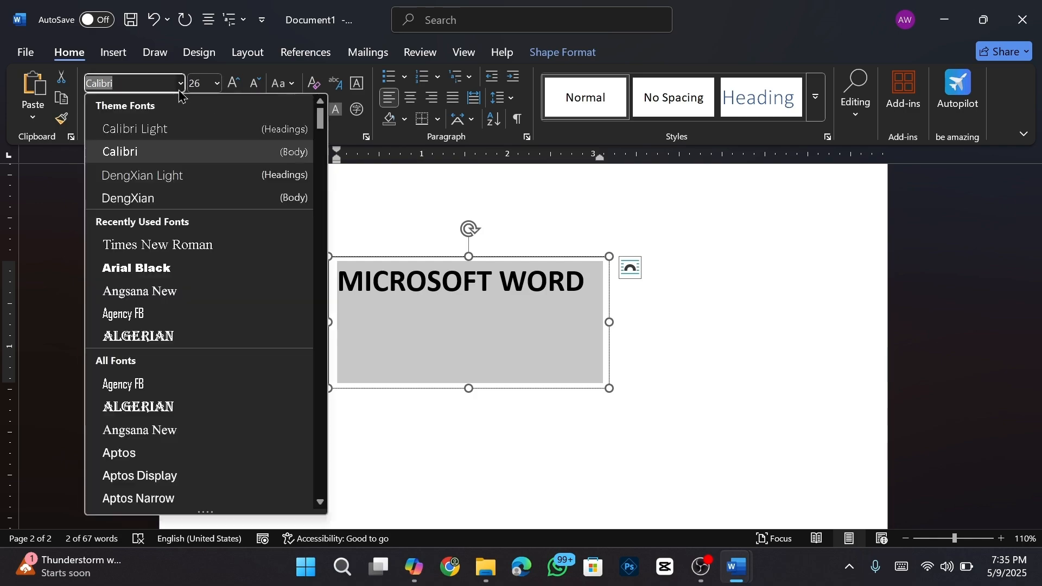
{"action": "left_click", "coordinate": [135, 200]}
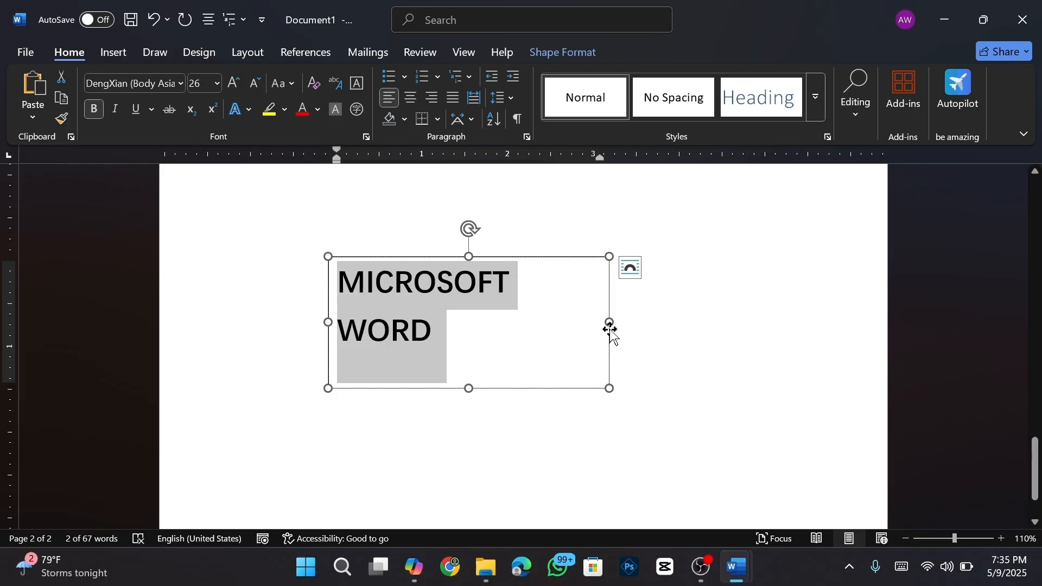
{"action": "mouse_move", "coordinate": [608, 323]}
{"action": "left_mouse_down"}
{"action": "mouse_move", "coordinate": [544, 323]}
{"action": "mouse_move", "coordinate": [643, 331]}
{"action": "left_mouse_up"}
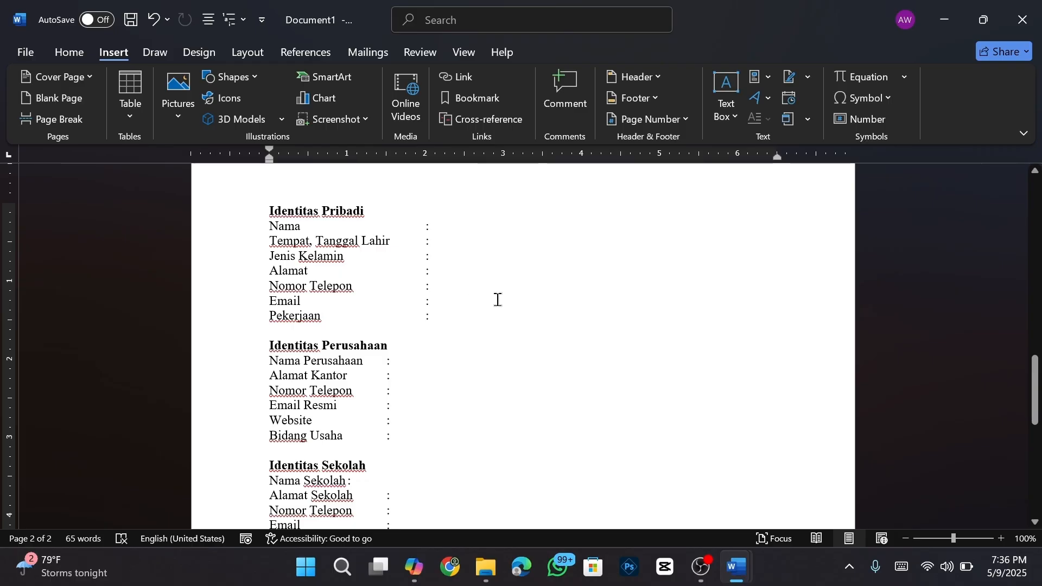
- Select the Identitas Pribadi lines and save them to the AutoText gallery as 'Identitas Pribadi'
{"action": "scroll", "coordinate": [498, 300], "scroll_direction": "down", "scroll_amount": 1}
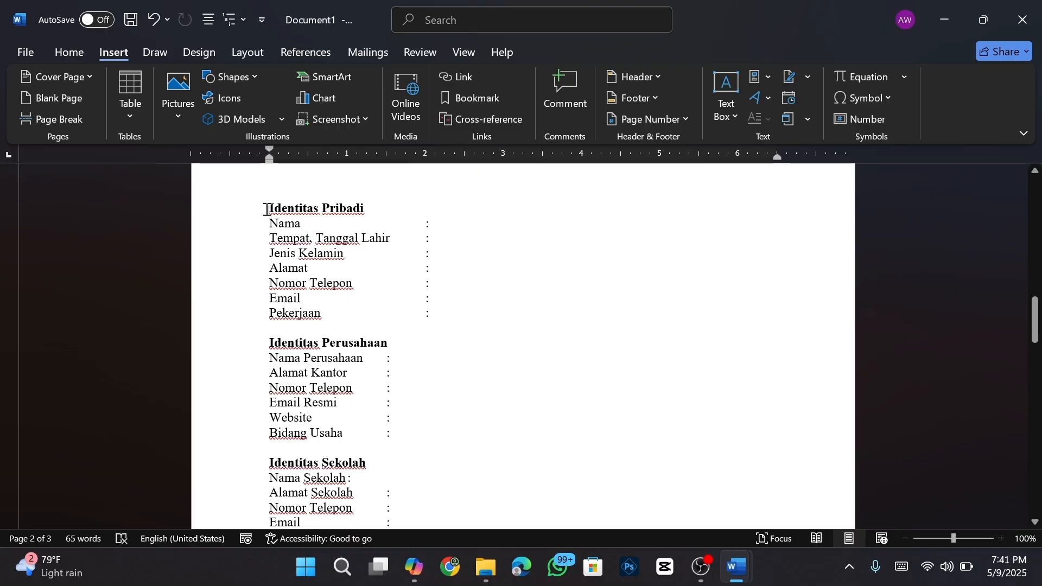
{"action": "left_click_drag", "start_coordinate": [267, 208], "coordinate": [448, 324]}
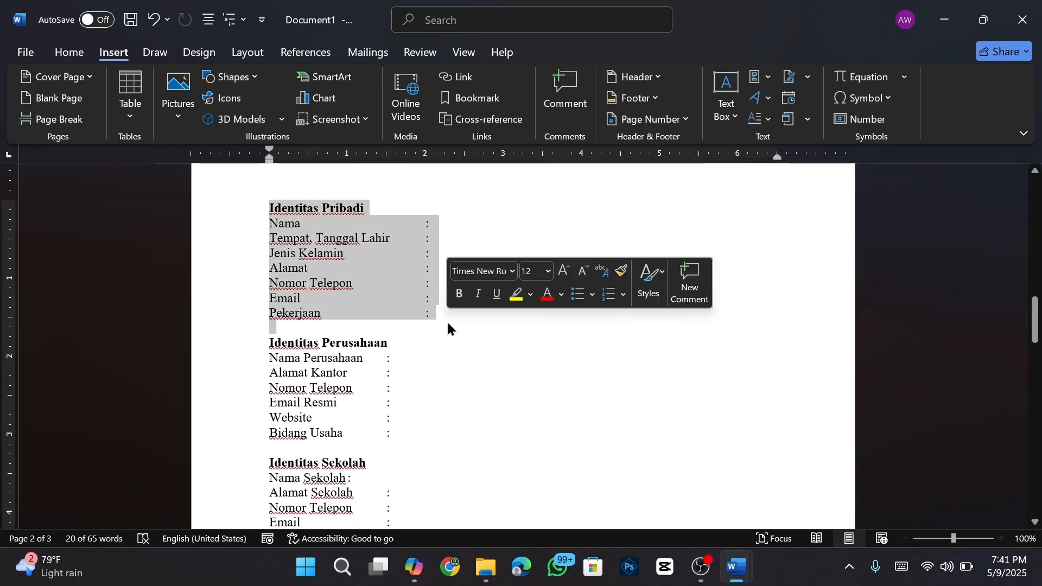
{"action": "left_click", "coordinate": [773, 82]}
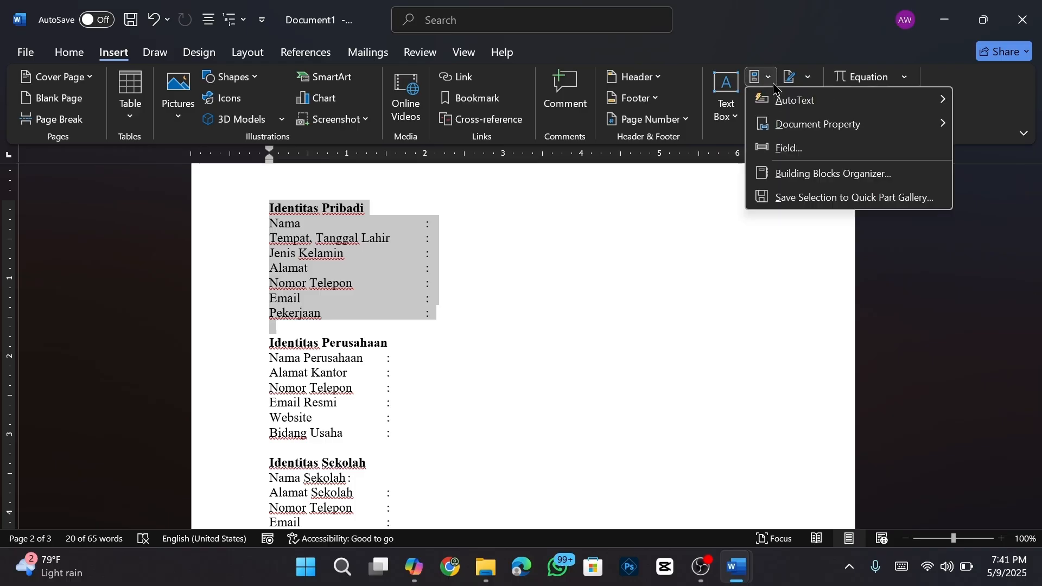
{"action": "mouse_move", "coordinate": [783, 111]}
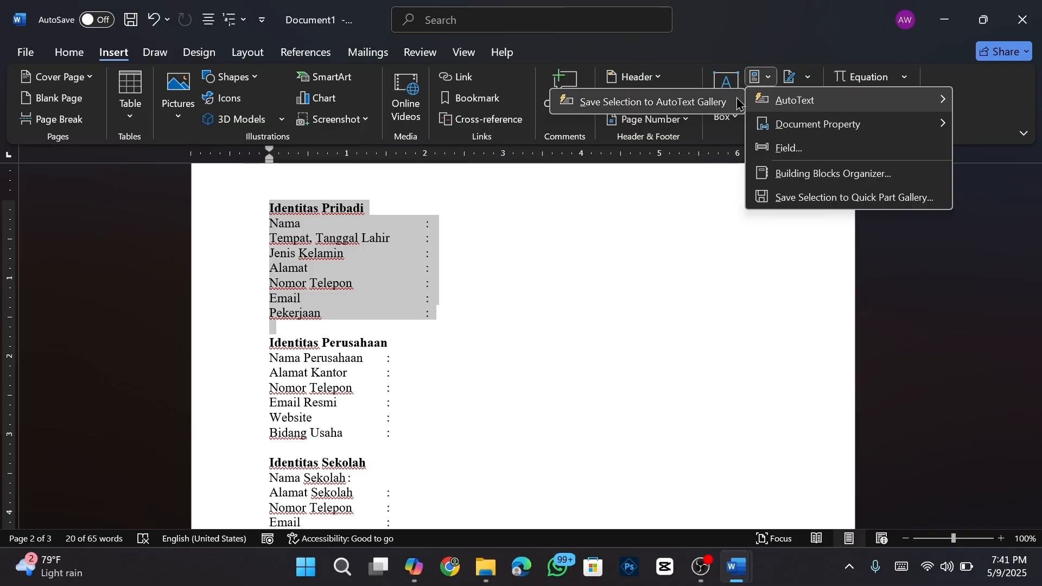
{"action": "left_click", "coordinate": [709, 106]}
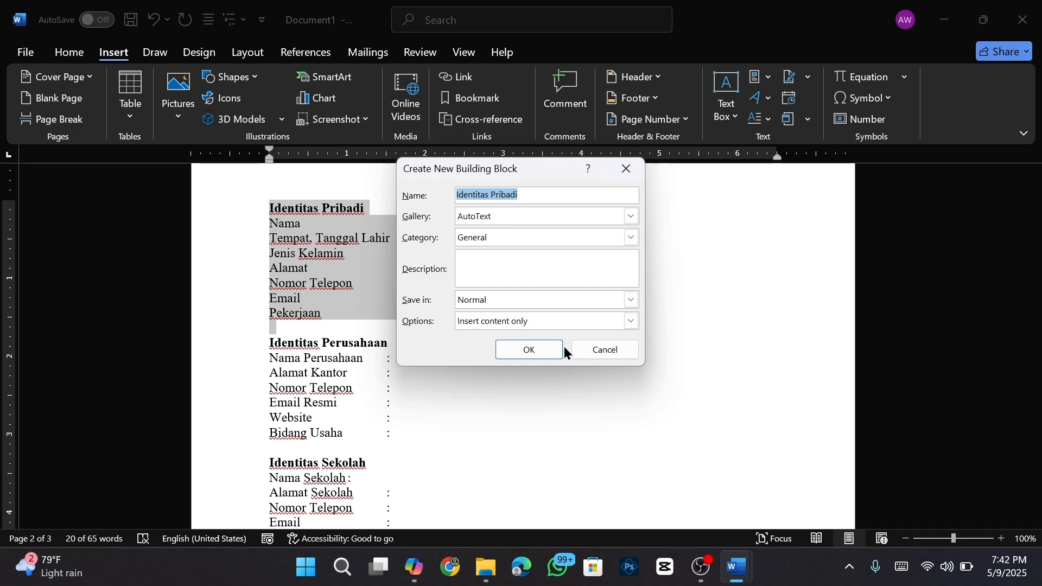
{"action": "left_click", "coordinate": [530, 351]}
{"action": "scroll", "coordinate": [529, 352], "scroll_direction": "down", "scroll_amount": 2}
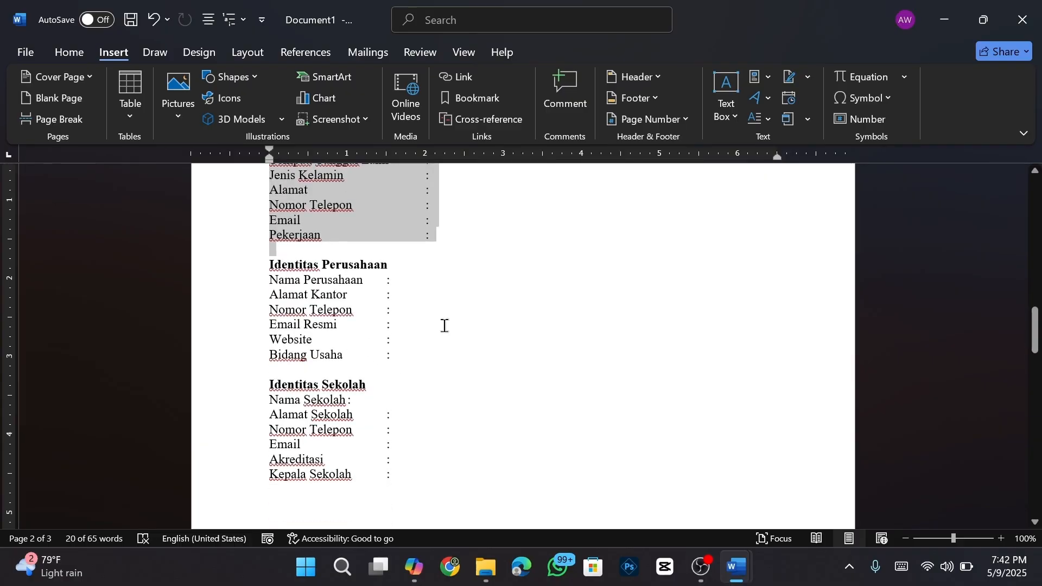
- Save the Identitas Perusahaan block as an AutoText entry named Identitas Perusahaan
{"action": "left_click", "coordinate": [265, 280]}
{"action": "left_click_drag", "start_coordinate": [260, 265], "coordinate": [394, 357]}
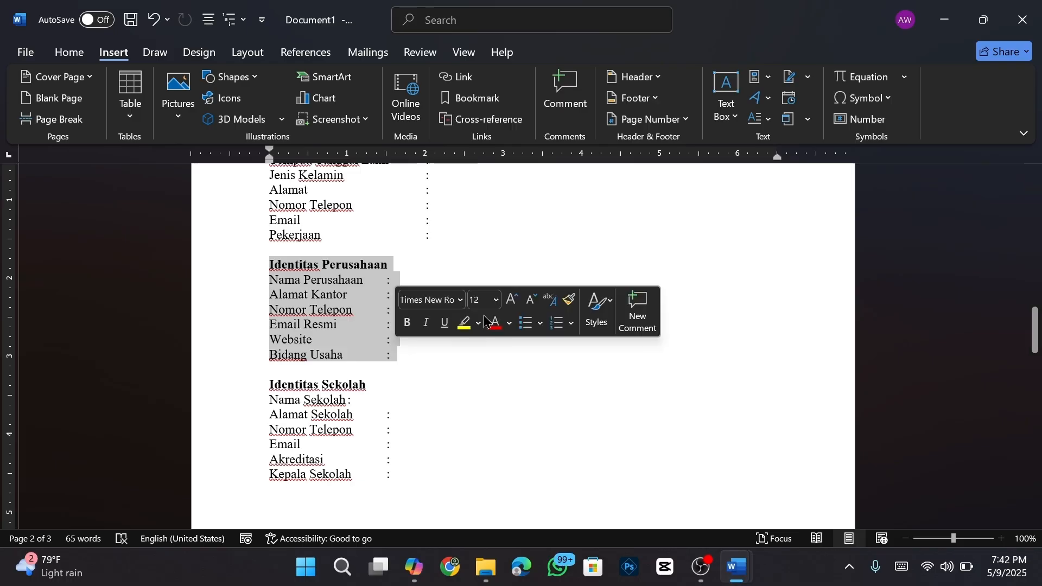
{"action": "left_click", "coordinate": [766, 79]}
{"action": "mouse_move", "coordinate": [764, 89]}
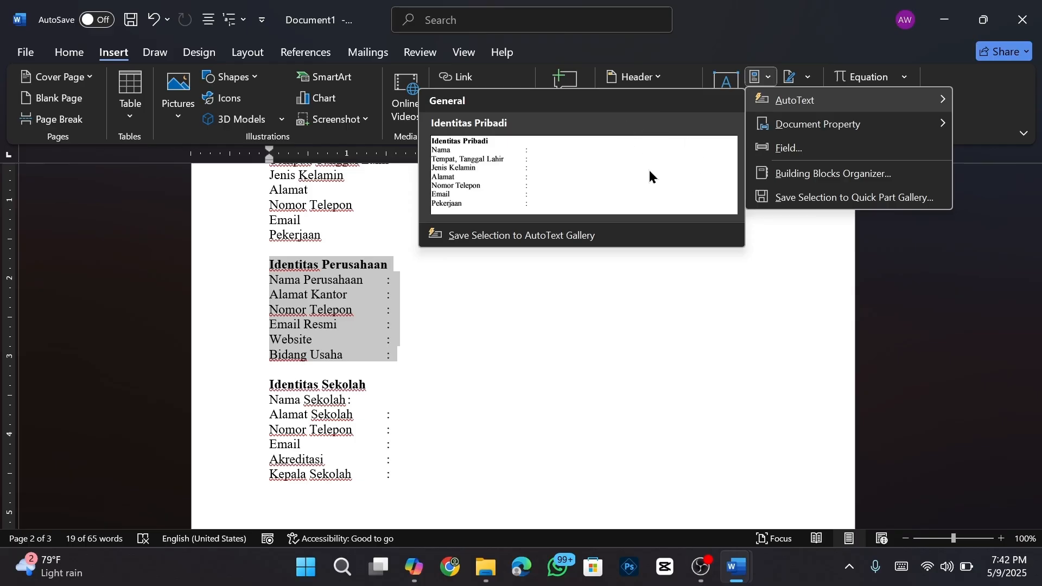
{"action": "left_click", "coordinate": [531, 236]}
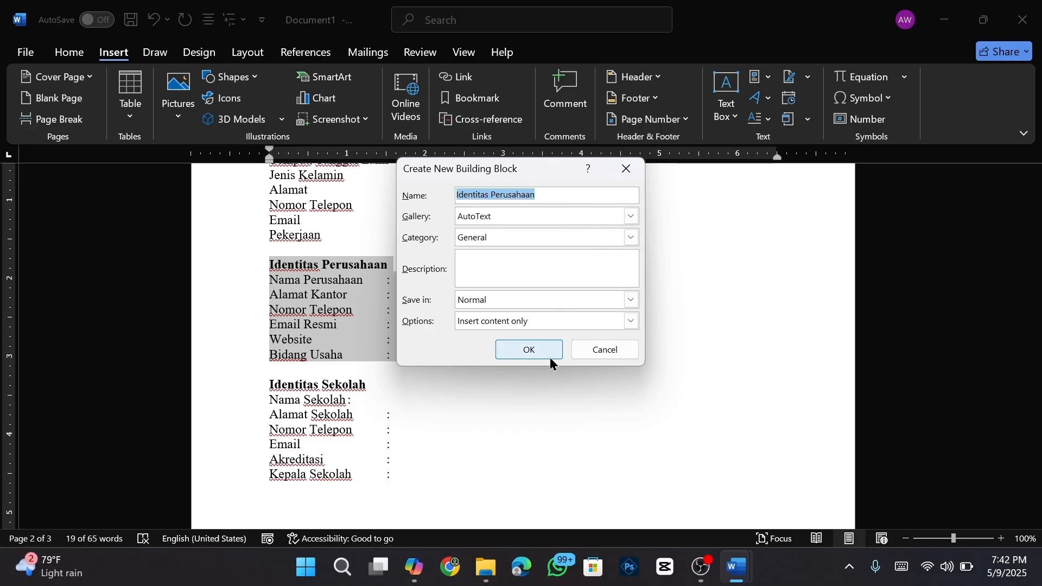
{"action": "left_click", "coordinate": [526, 352]}
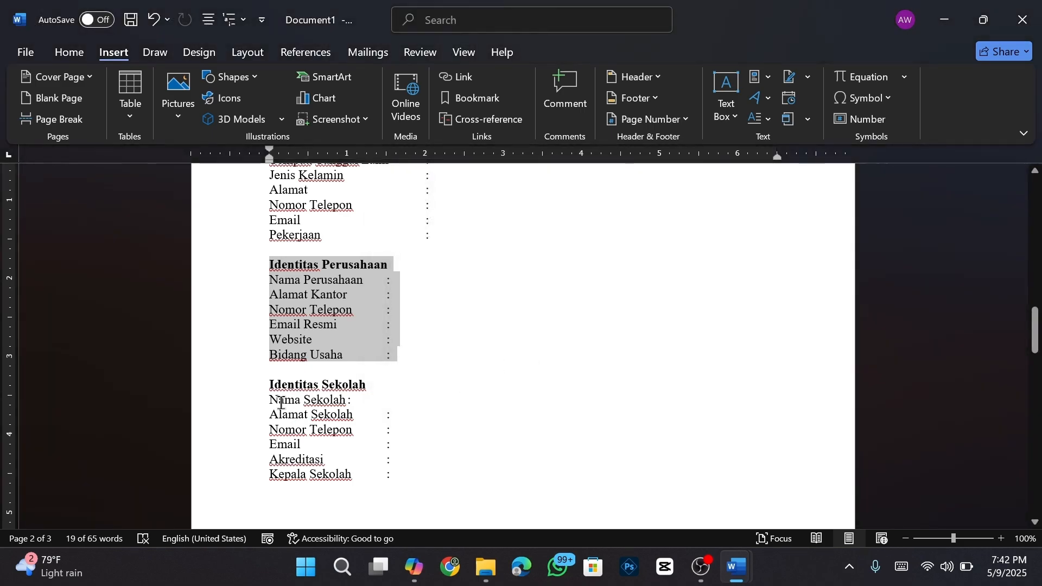
- Save the Identitas Sekolah block as an AutoText entry named Identitas Sekolah
{"action": "left_click_drag", "start_coordinate": [262, 387], "coordinate": [395, 483]}
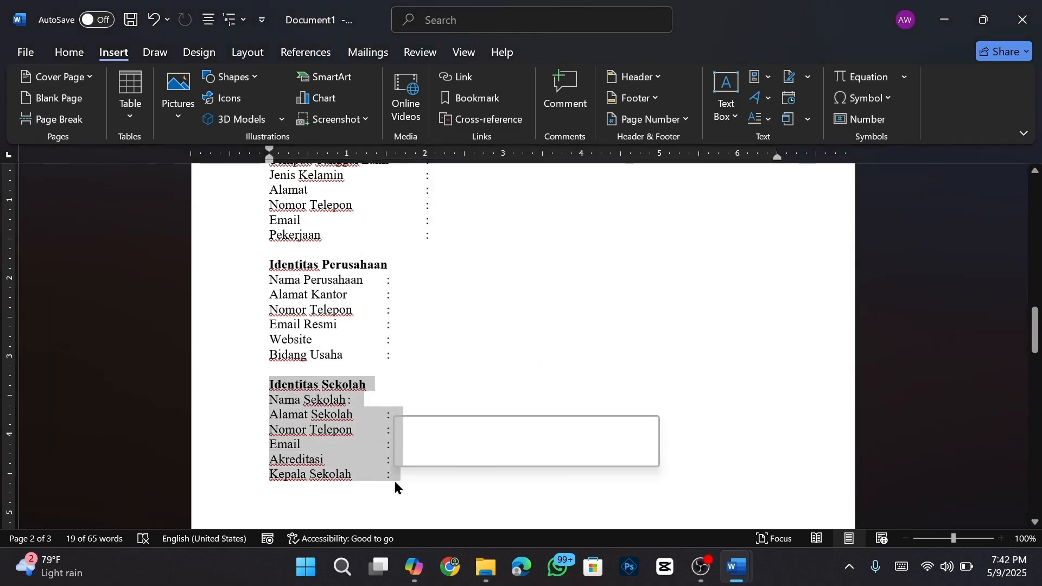
{"action": "left_click", "coordinate": [759, 77]}
{"action": "mouse_move", "coordinate": [795, 99]}
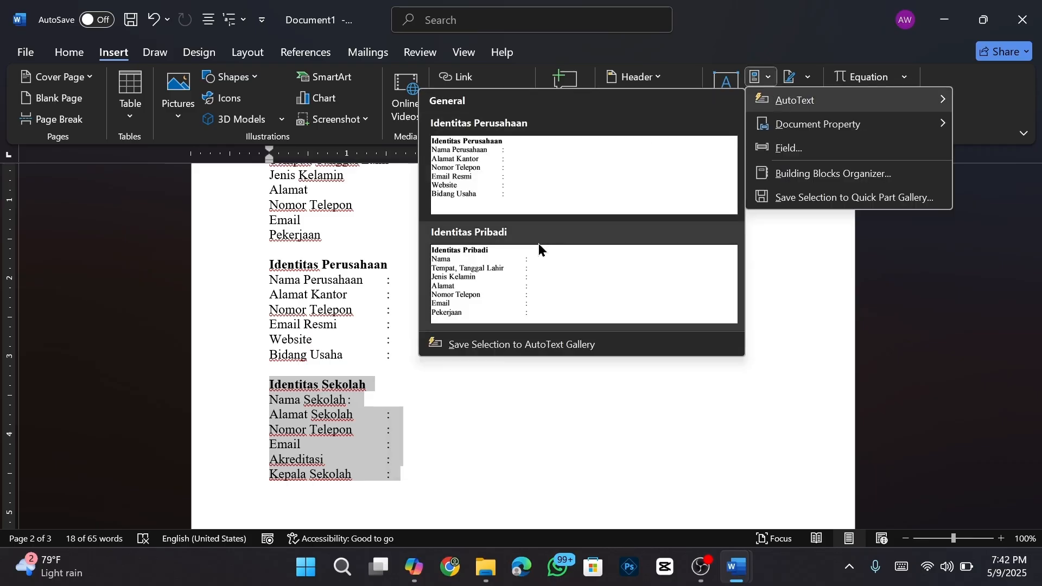
{"action": "left_click", "coordinate": [509, 345]}
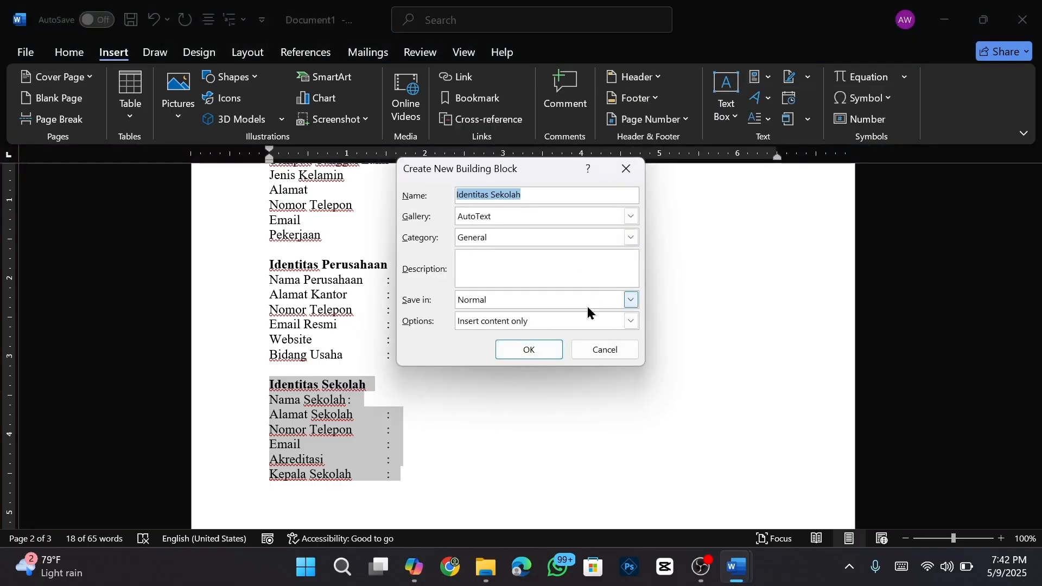
{"action": "left_click", "coordinate": [514, 354]}
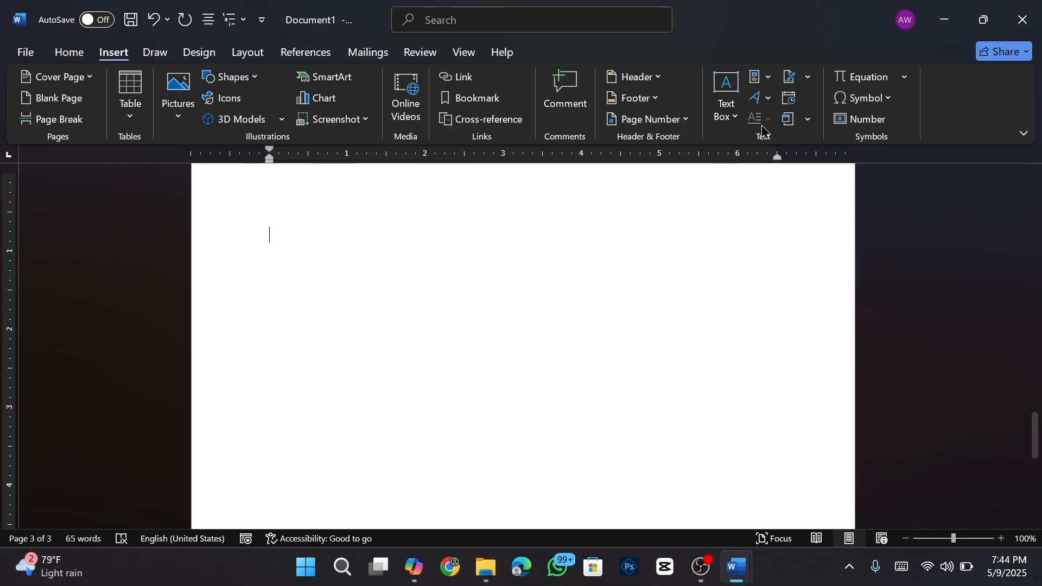
- Insert the Identitas Sekolah AutoText block, then the Identitas Pribadi block, on page 3
{"action": "left_click", "coordinate": [773, 80]}
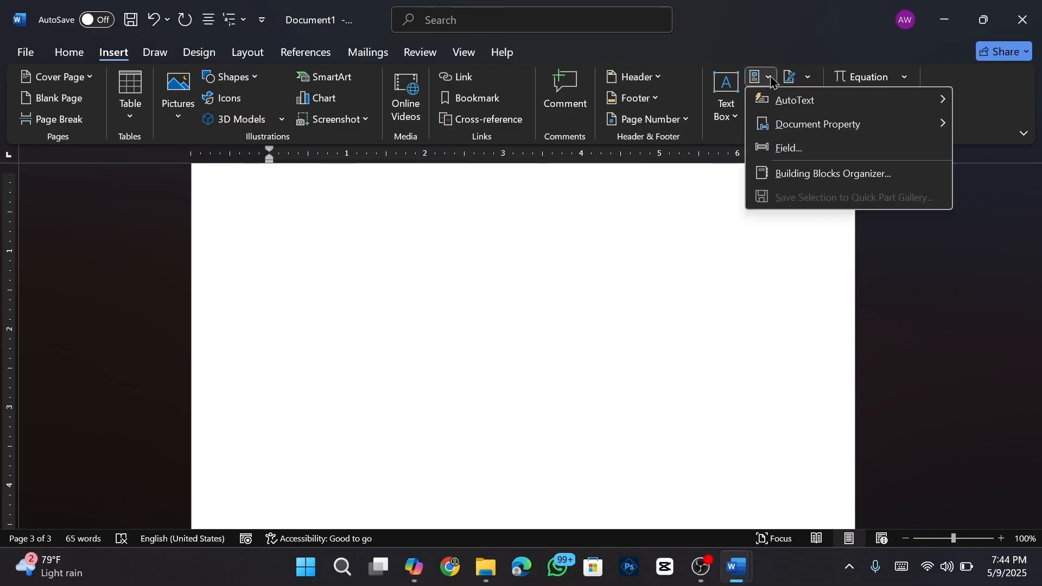
{"action": "mouse_move", "coordinate": [779, 105]}
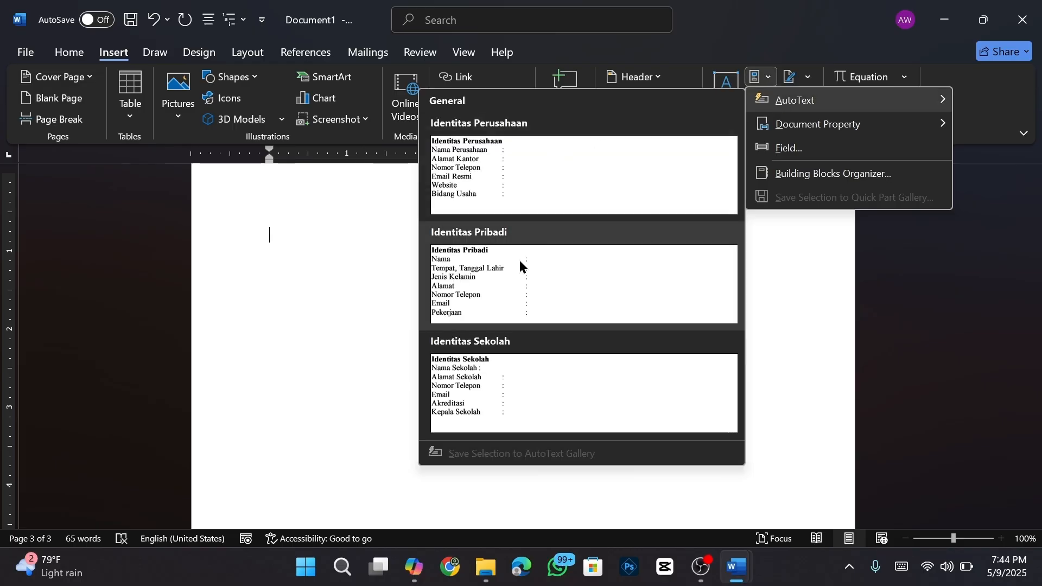
{"action": "left_click", "coordinate": [511, 371]}
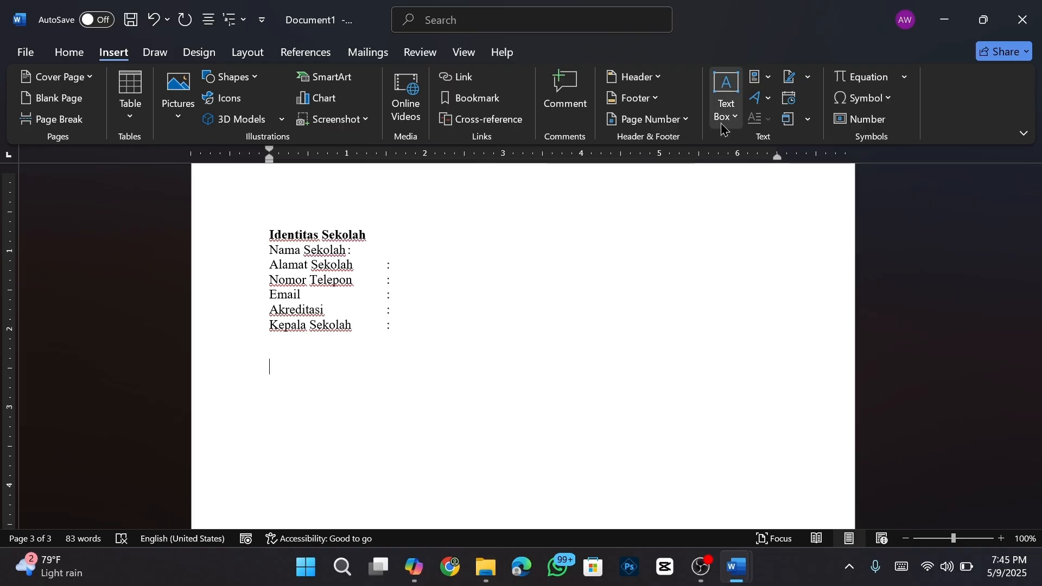
{"action": "left_click", "coordinate": [770, 85]}
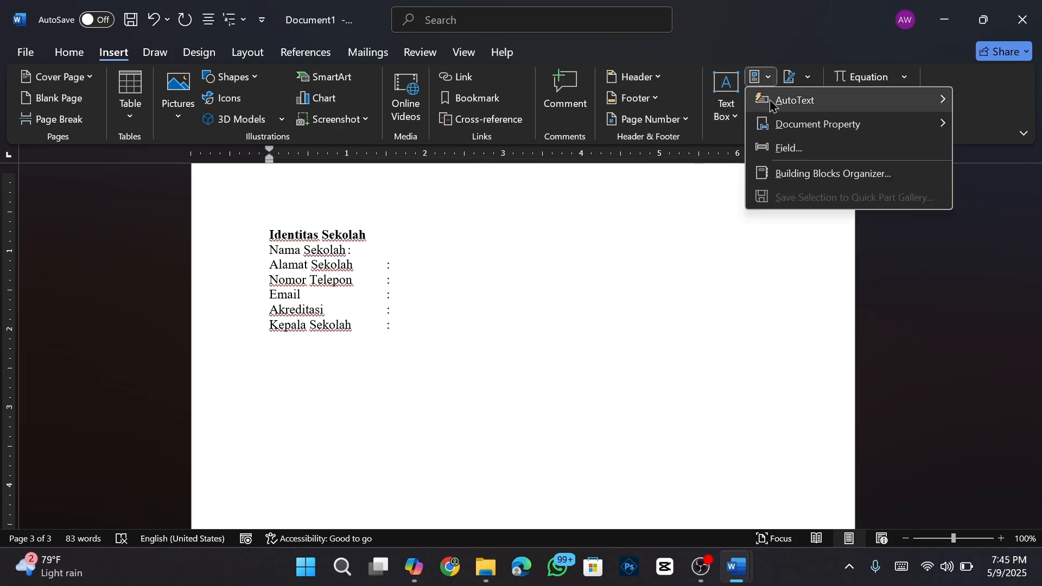
{"action": "left_click", "coordinate": [520, 276]}
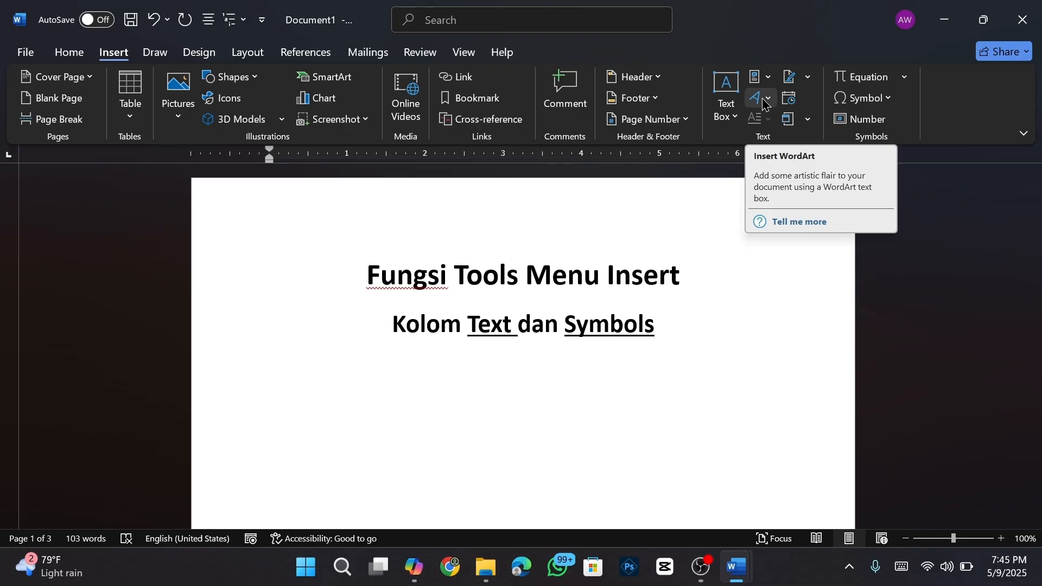
- Scroll to the blank third page and open the WordArt style gallery
{"action": "scroll", "coordinate": [755, 401], "scroll_direction": "down", "scroll_amount": 15}
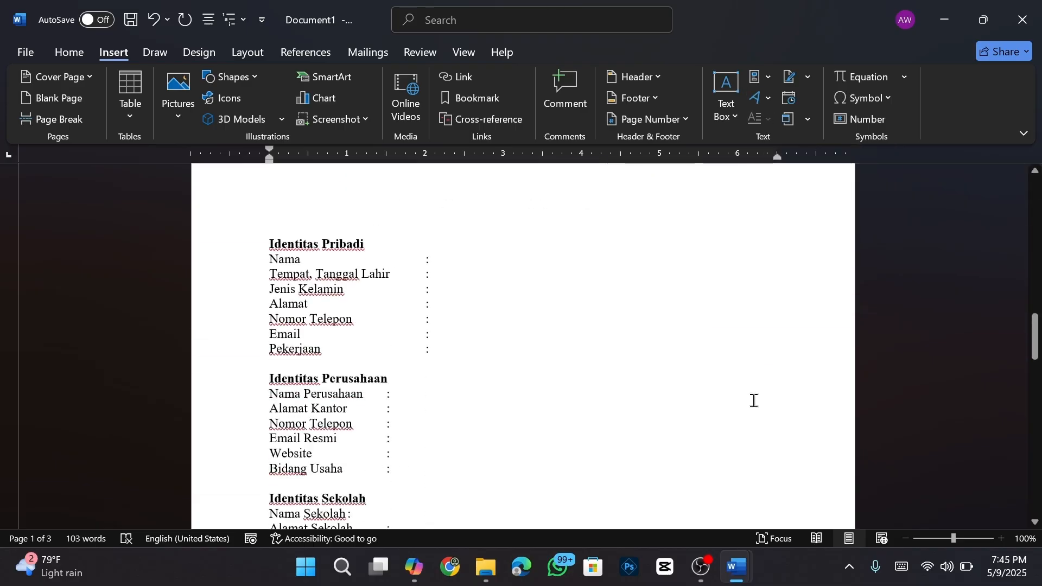
{"action": "scroll", "coordinate": [754, 400], "scroll_direction": "down", "scroll_amount": 15}
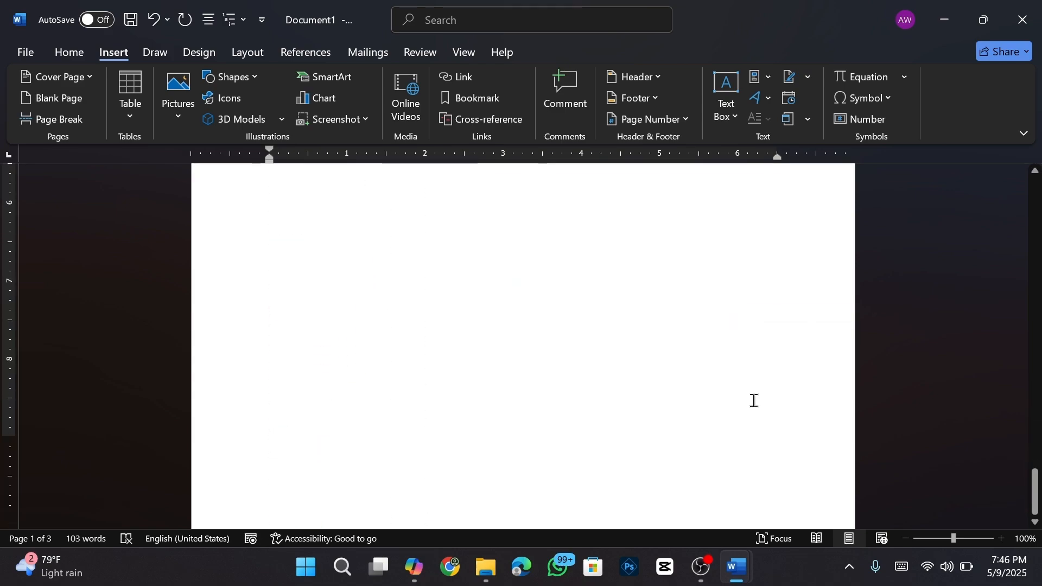
{"action": "scroll", "coordinate": [787, 217], "scroll_direction": "up", "scroll_amount": 3}
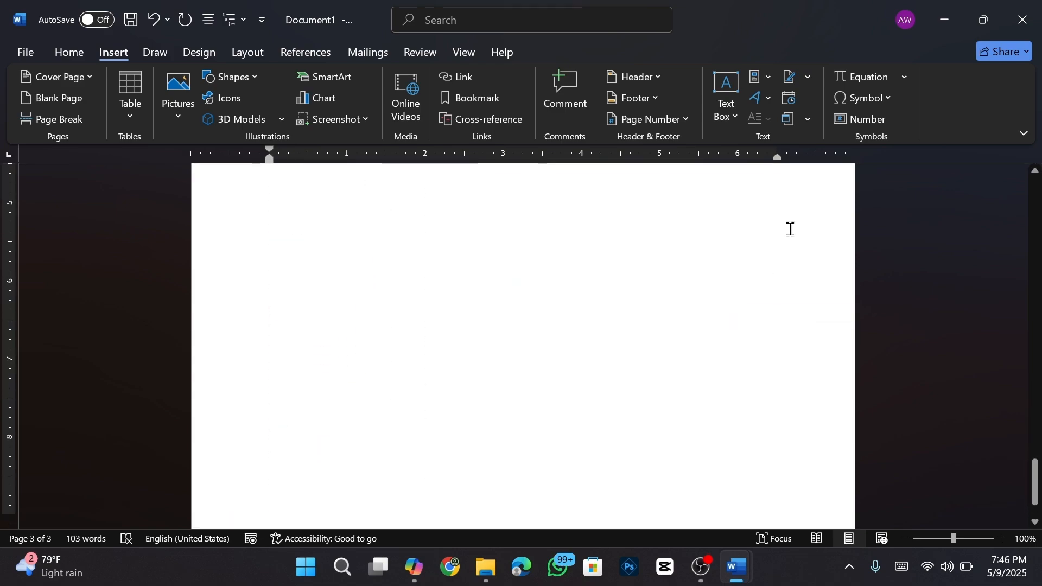
{"action": "left_click", "coordinate": [768, 102]}
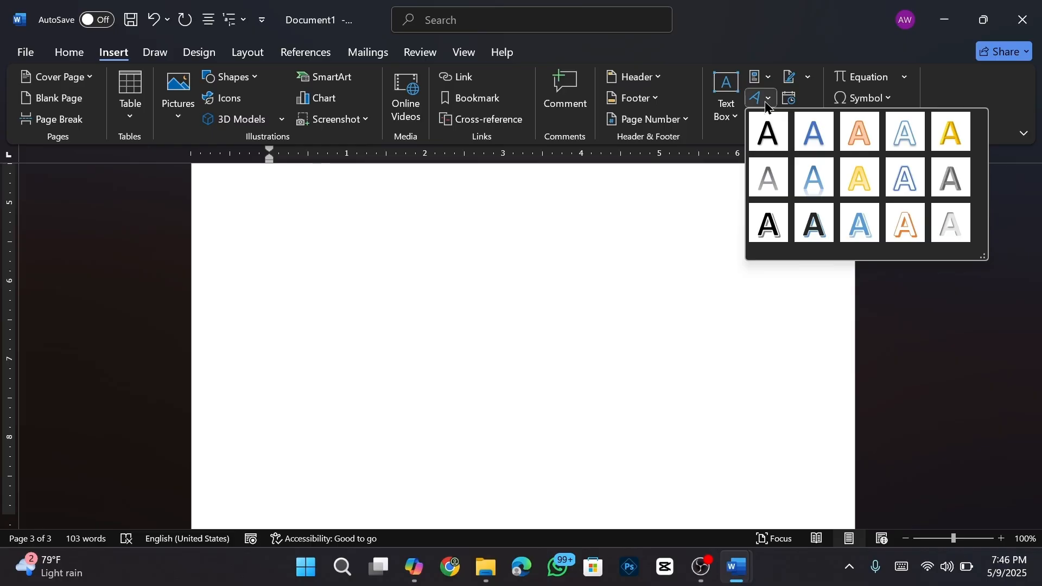
{"action": "left_click", "coordinate": [630, 426]}
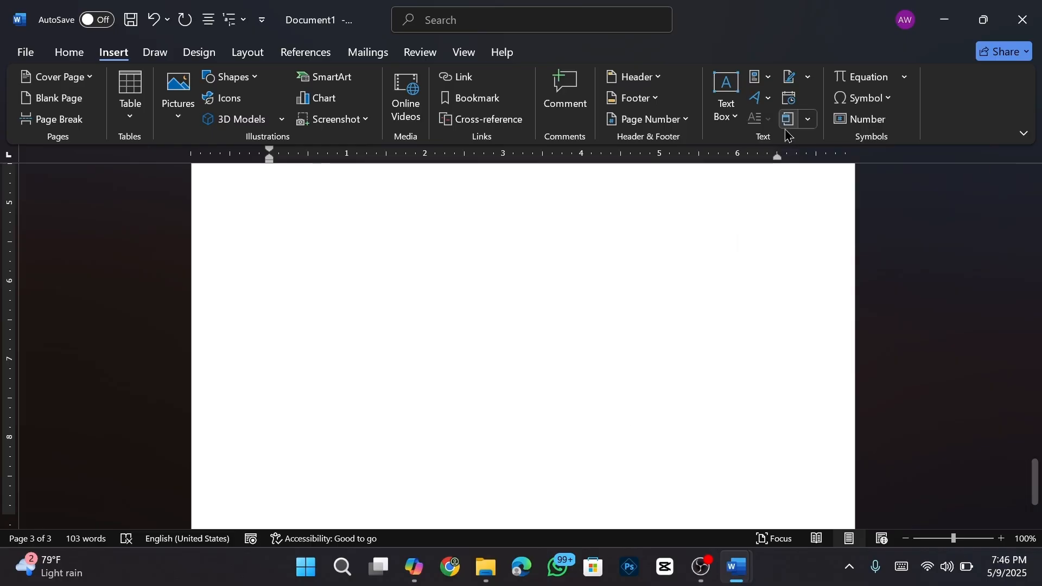
{"action": "left_click", "coordinate": [769, 100]}
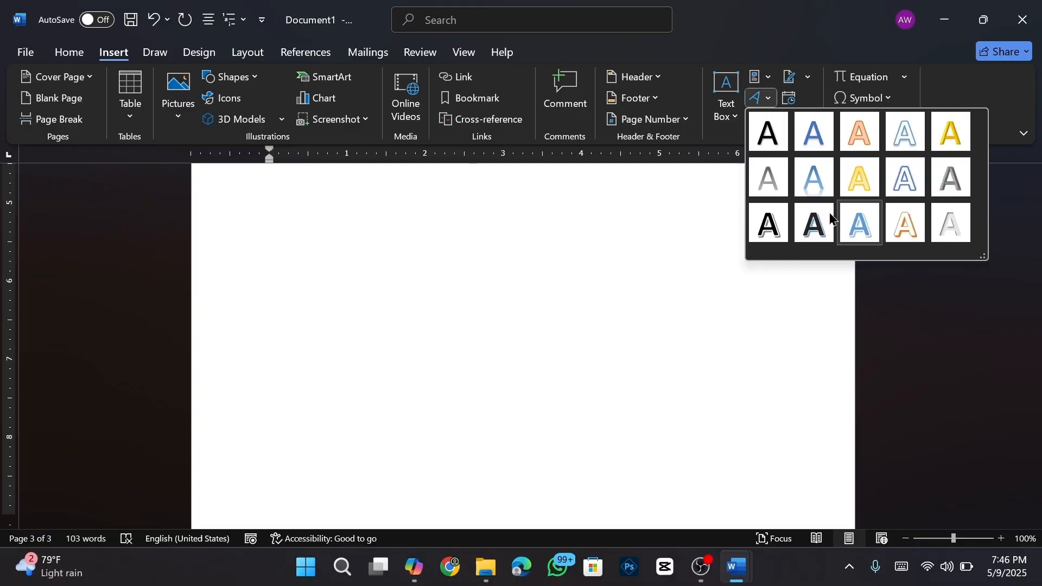
- Insert blue-outlined WordArt on page 3 with the text 'microsoft word'
{"action": "left_click", "coordinate": [904, 181]}
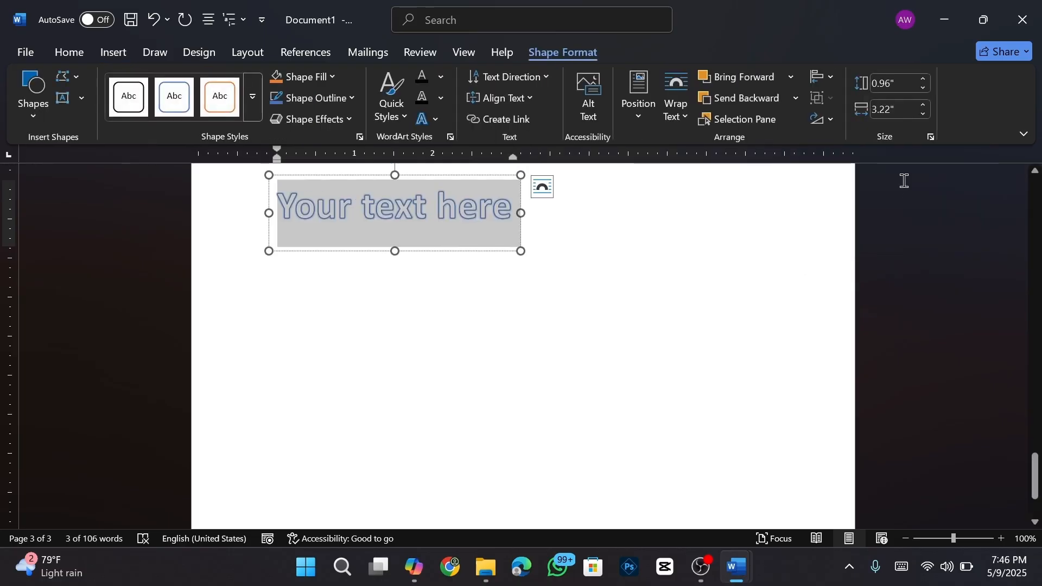
{"action": "type", "text": "micro"}
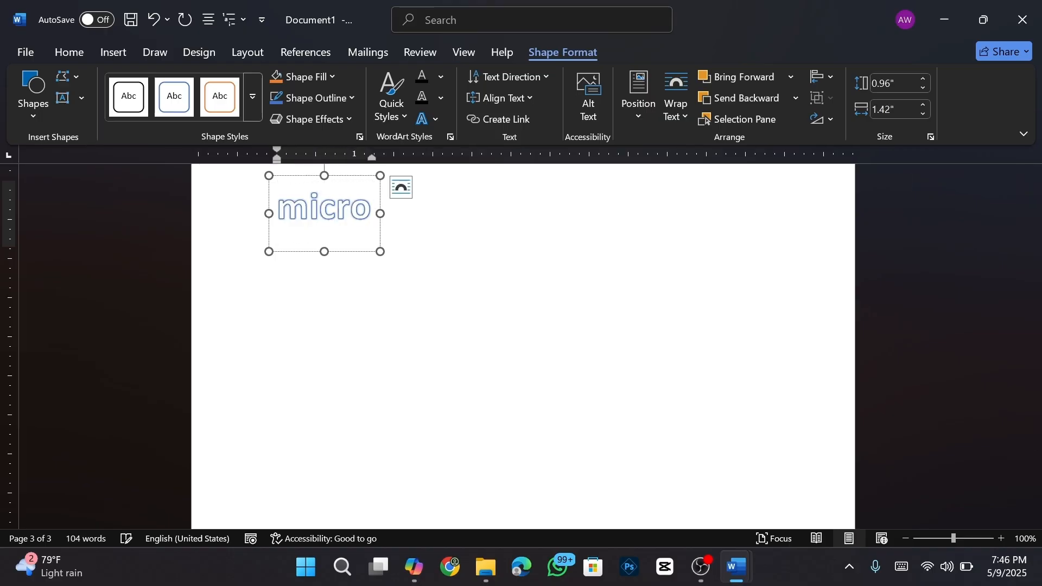
{"action": "key", "text": "BackSpace"}
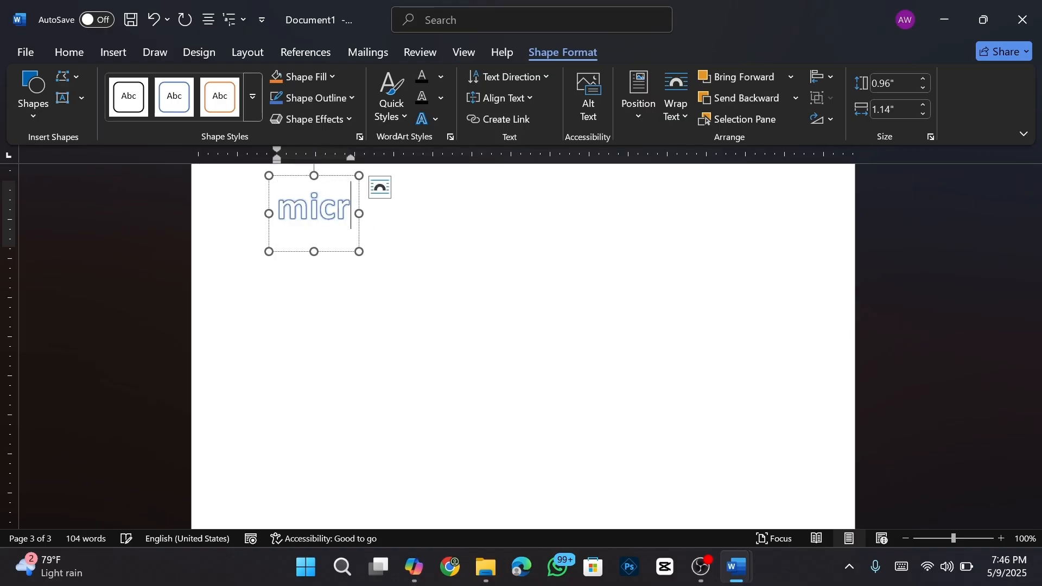
{"action": "type", "text": "oso"}
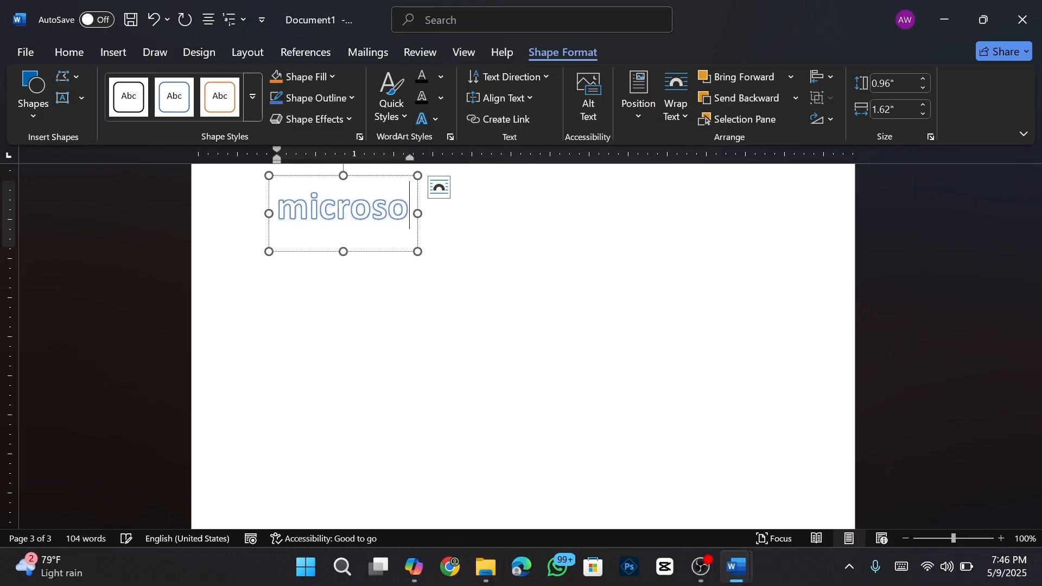
{"action": "type", "text": "ft w"}
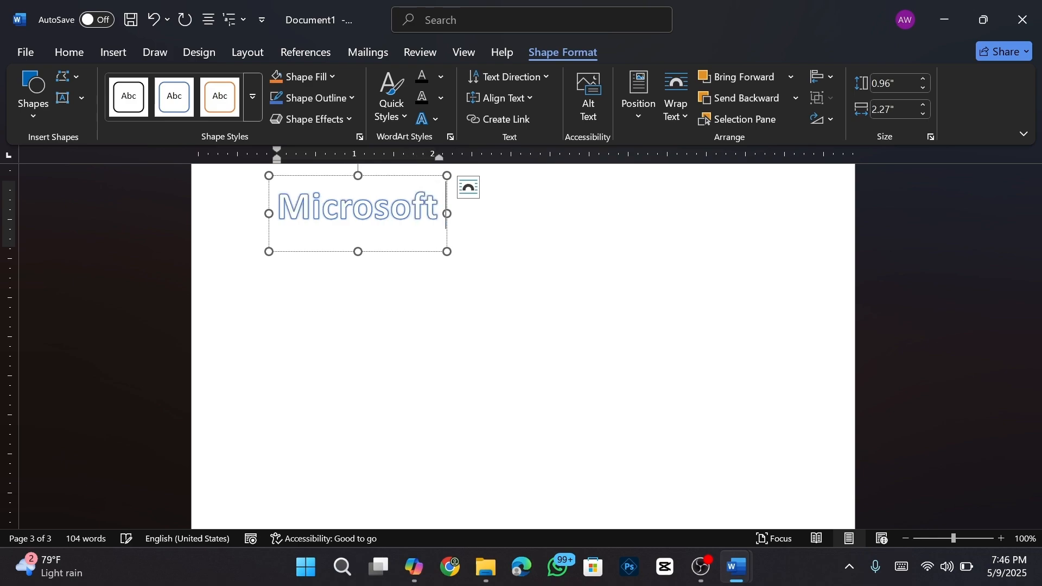
{"action": "type", "text": "ord"}
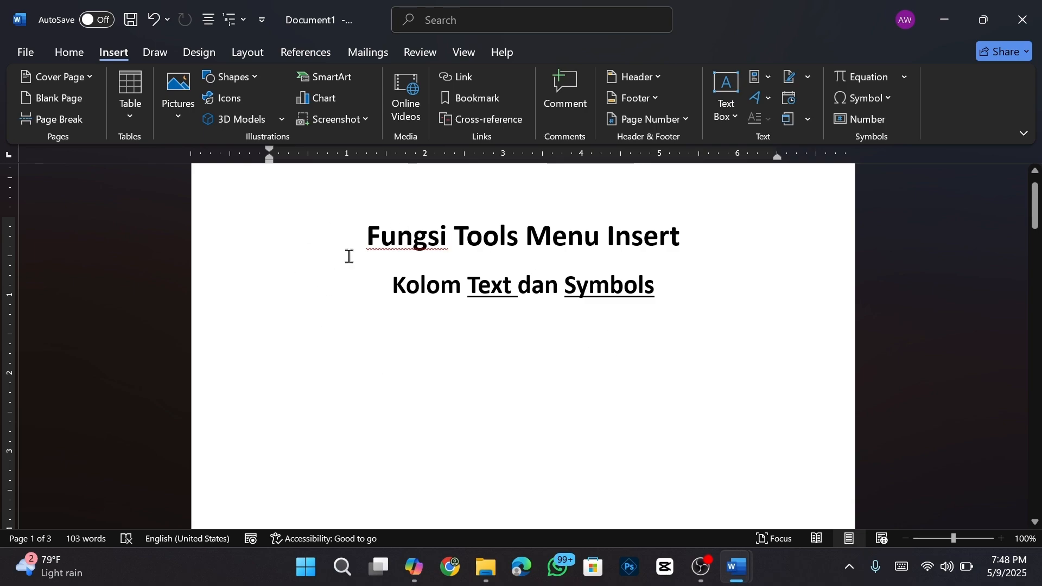
{"action": "left_click_drag", "start_coordinate": [368, 236], "coordinate": [381, 237]}
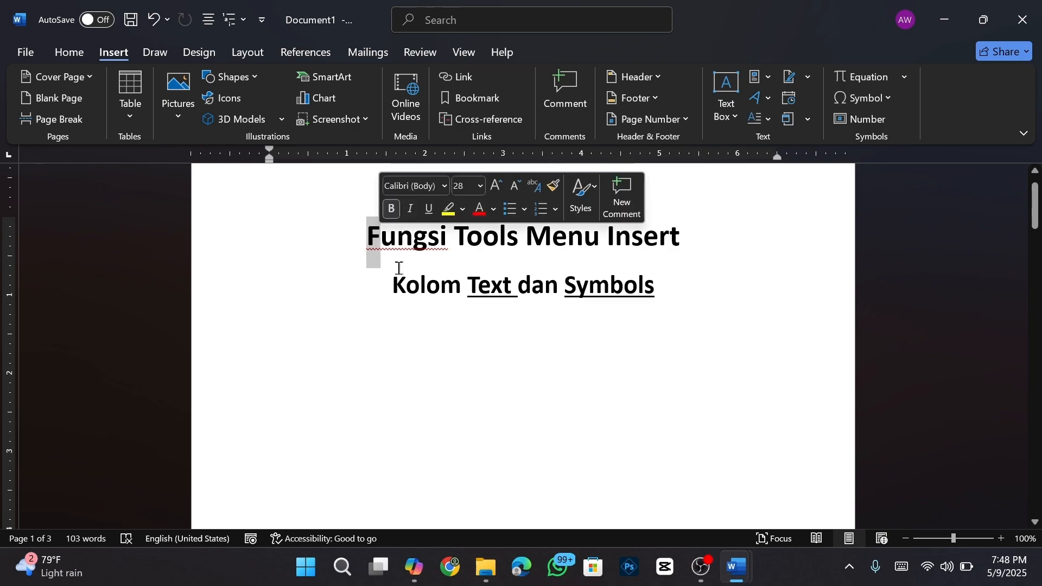
{"action": "left_click", "coordinate": [768, 121]}
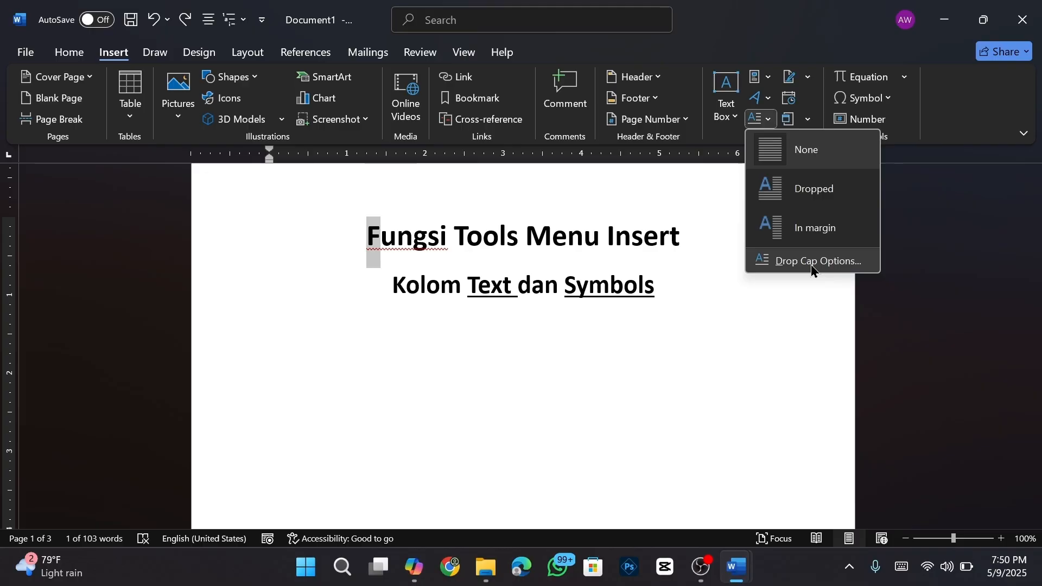
{"action": "left_click", "coordinate": [783, 205]}
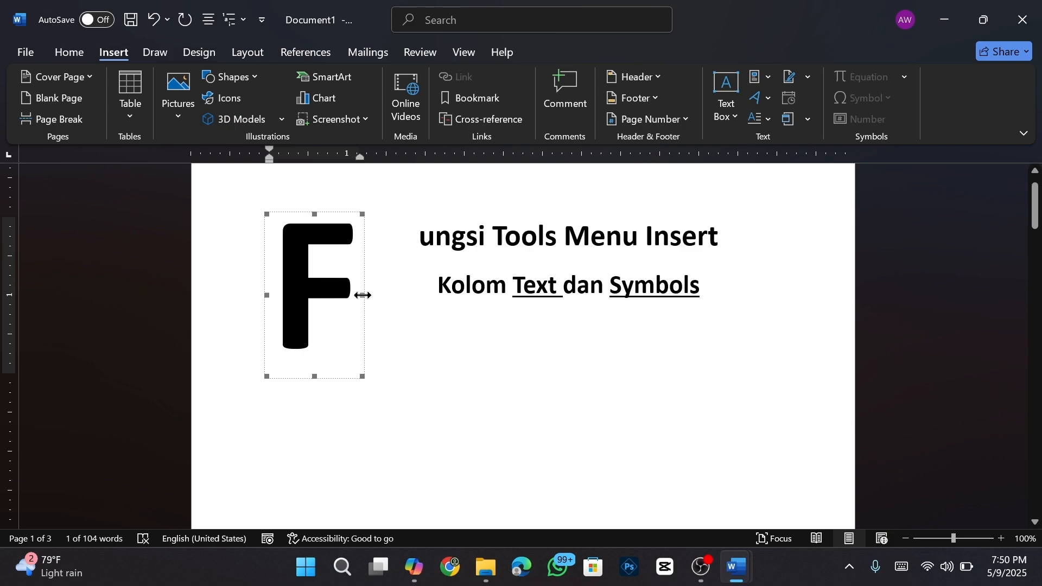
{"action": "left_click_drag", "start_coordinate": [363, 296], "coordinate": [456, 298]}
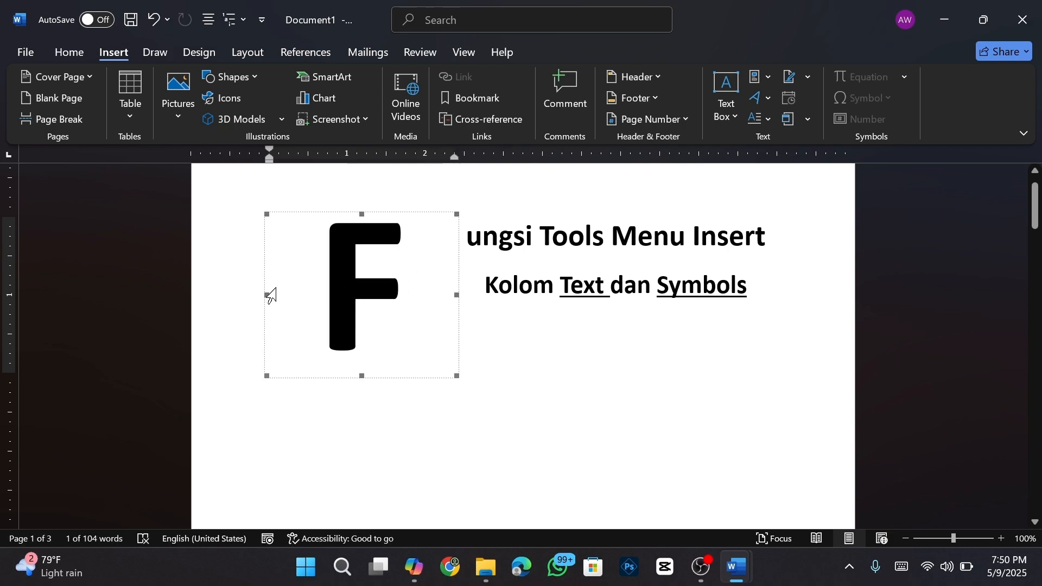
{"action": "left_click_drag", "start_coordinate": [267, 293], "coordinate": [308, 295]}
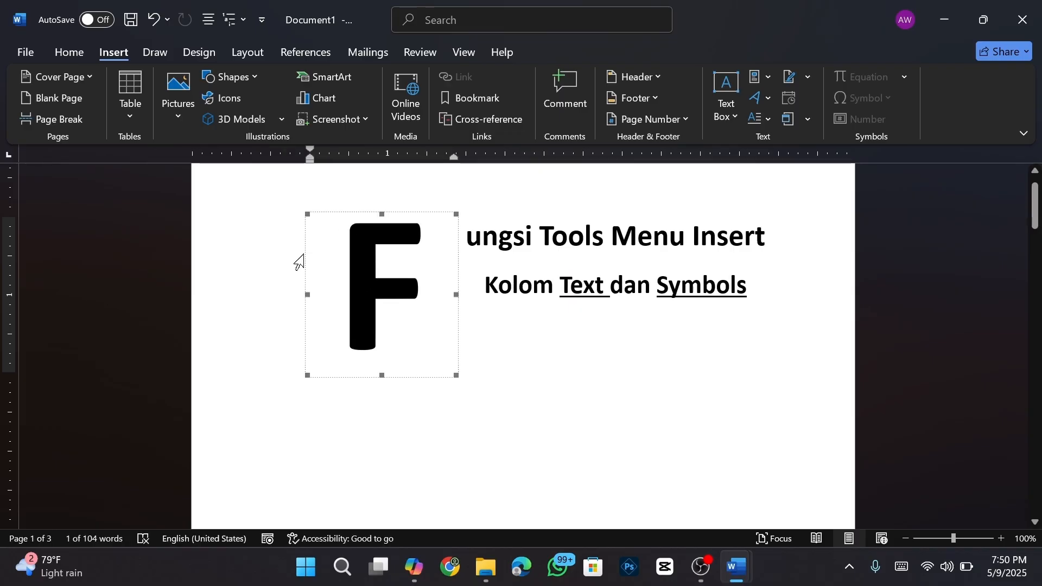
{"action": "left_click_drag", "start_coordinate": [302, 253], "coordinate": [251, 249]}
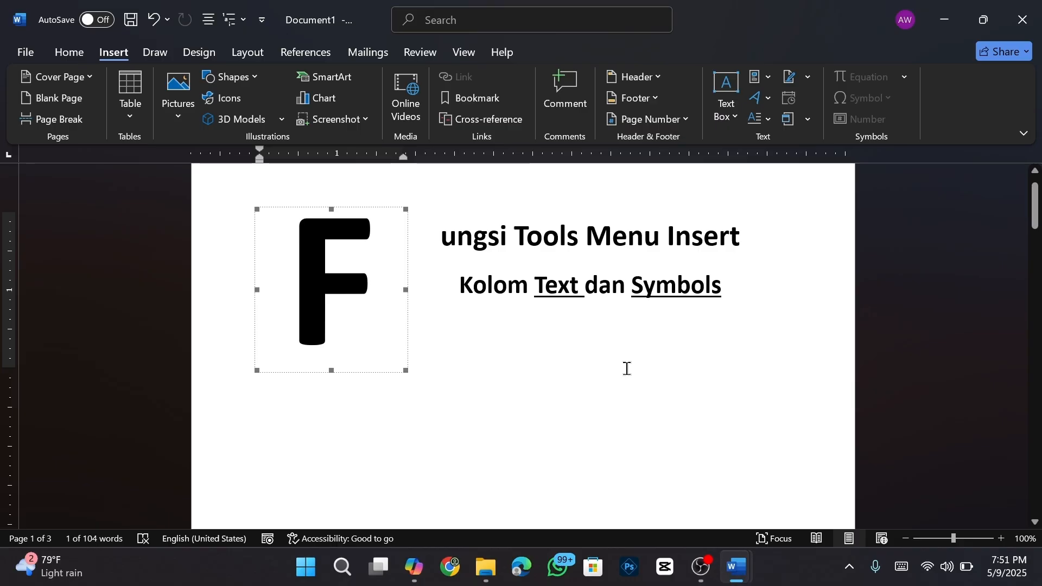
{"action": "key", "text": "ctrl+z"}
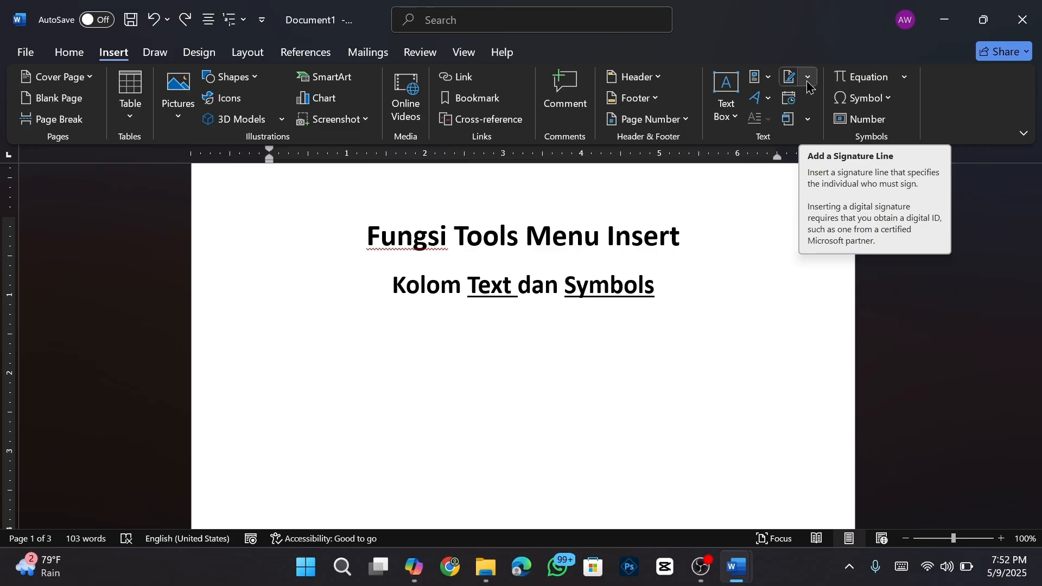
- Add an Office signature line with the signer's name, title 'manager', and the signer's e-mail address
{"action": "left_click", "coordinate": [808, 78]}
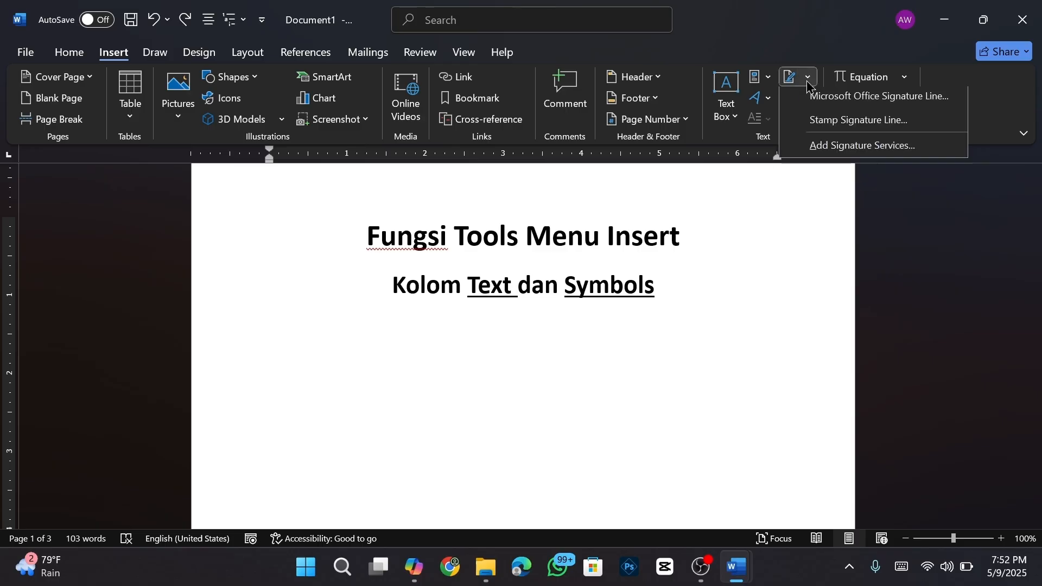
{"action": "left_click", "coordinate": [848, 108]}
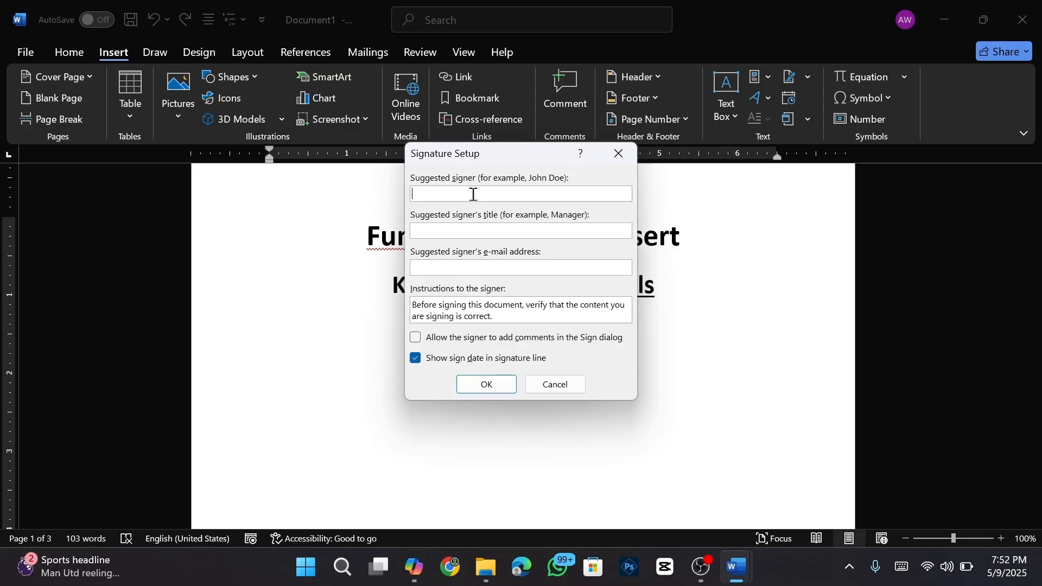
{"action": "type", "text": "edi"}
{"action": "left_click", "coordinate": [474, 231]}
{"action": "type", "text": "manager"}
{"action": "left_click", "coordinate": [451, 272]}
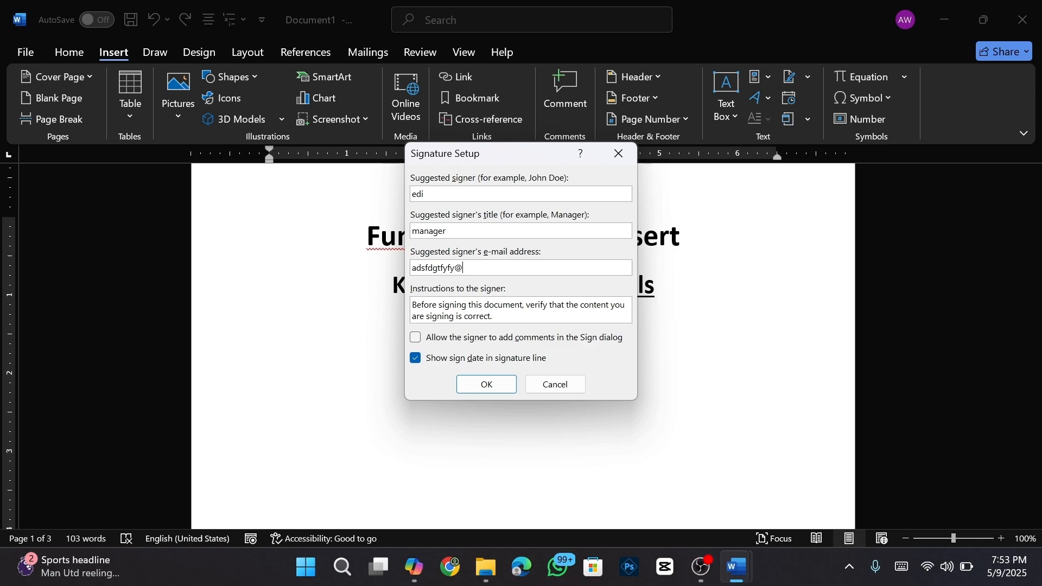
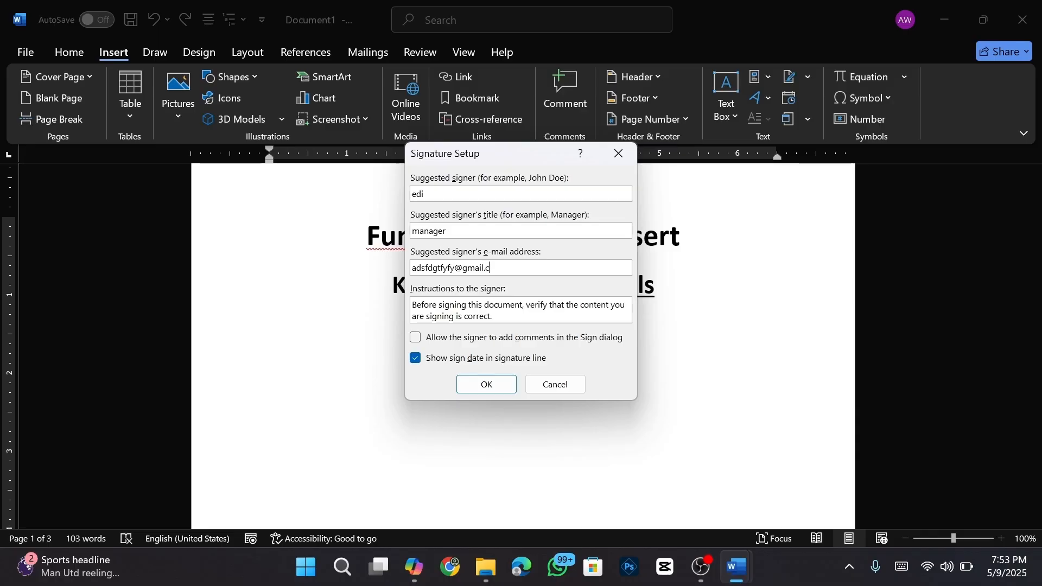
{"action": "left_click", "coordinate": [487, 385]}
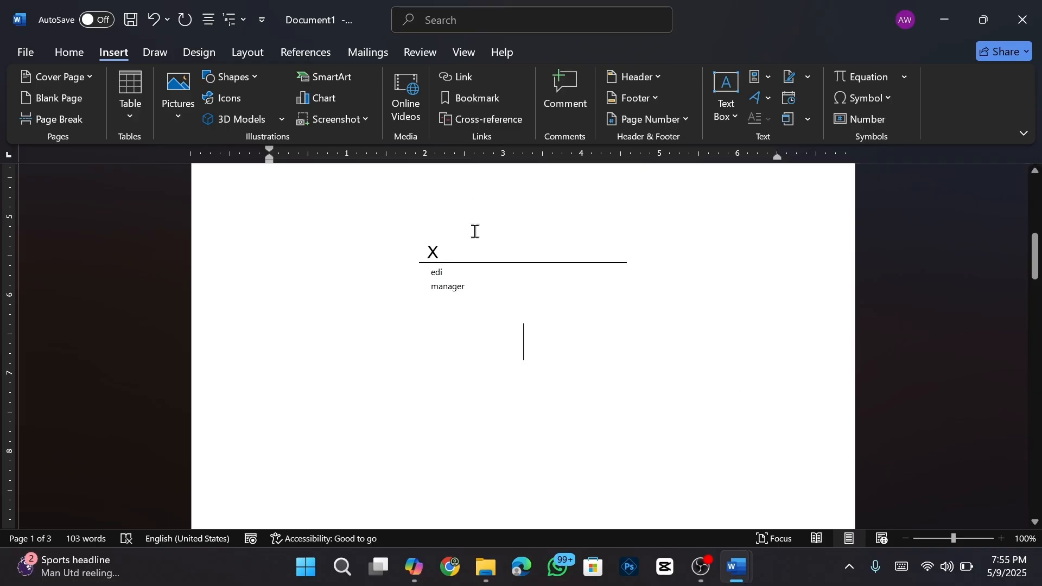
{"action": "key", "text": "Return"}
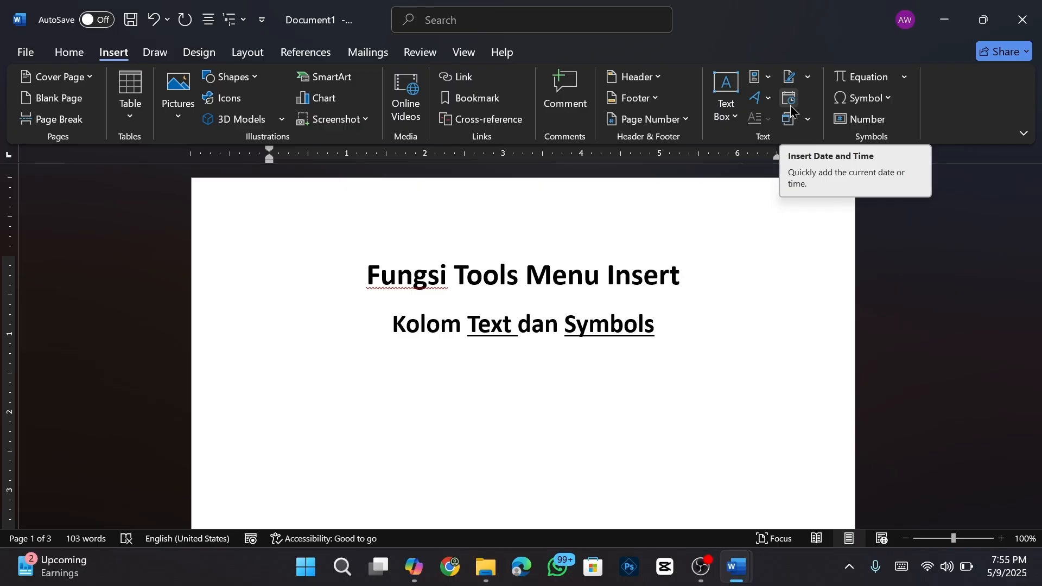
- Insert today's date in the 'May 9, 2025' format
{"action": "left_click", "coordinate": [791, 108]}
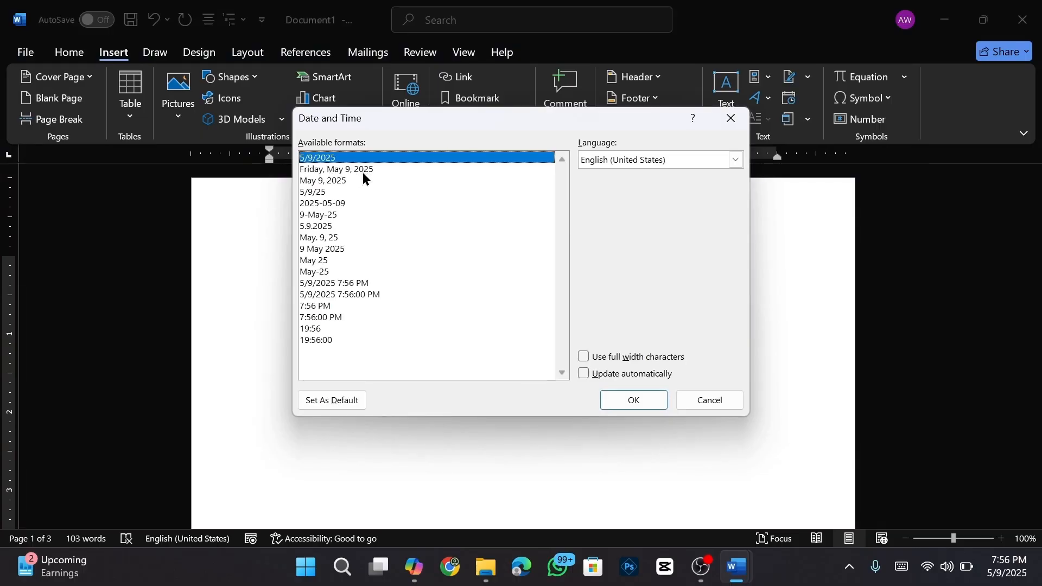
{"action": "left_click", "coordinate": [326, 182]}
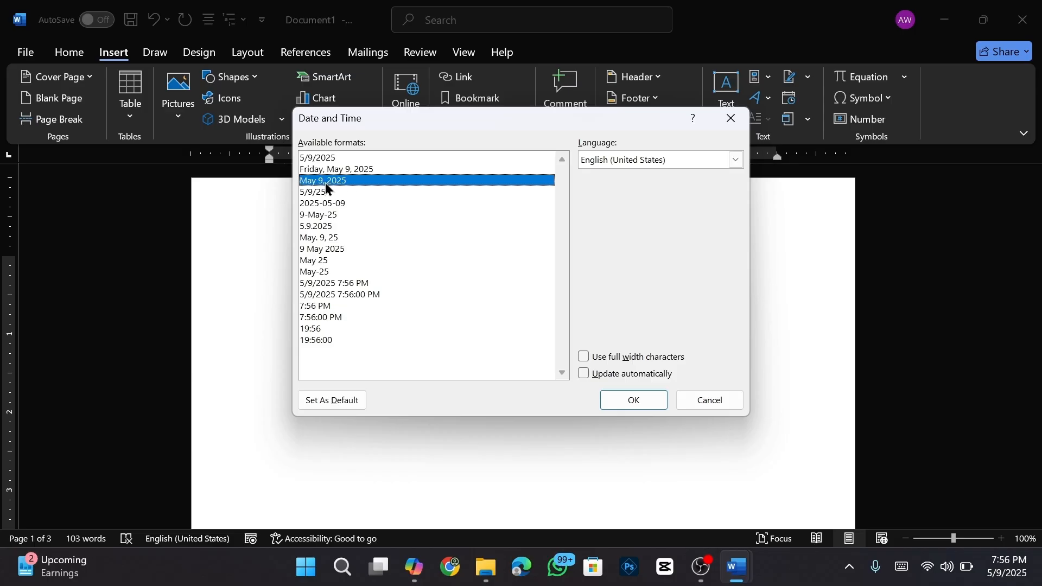
{"action": "left_click", "coordinate": [621, 400]}
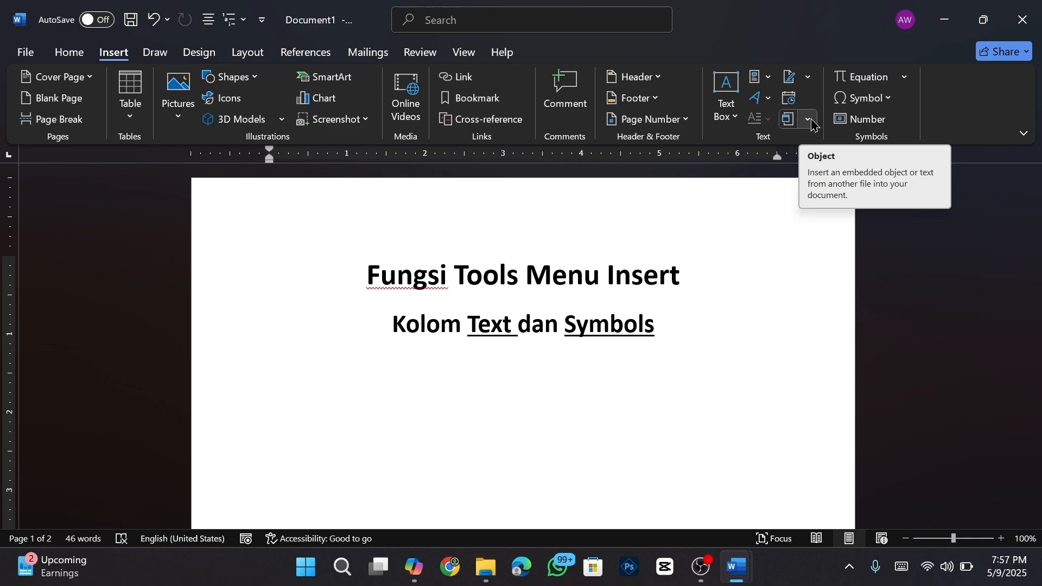
- Undo the last change and scroll through the document pages
{"action": "key", "text": "ctrl+z"}
{"action": "scroll", "coordinate": [749, 409], "scroll_direction": "down", "scroll_amount": 5}
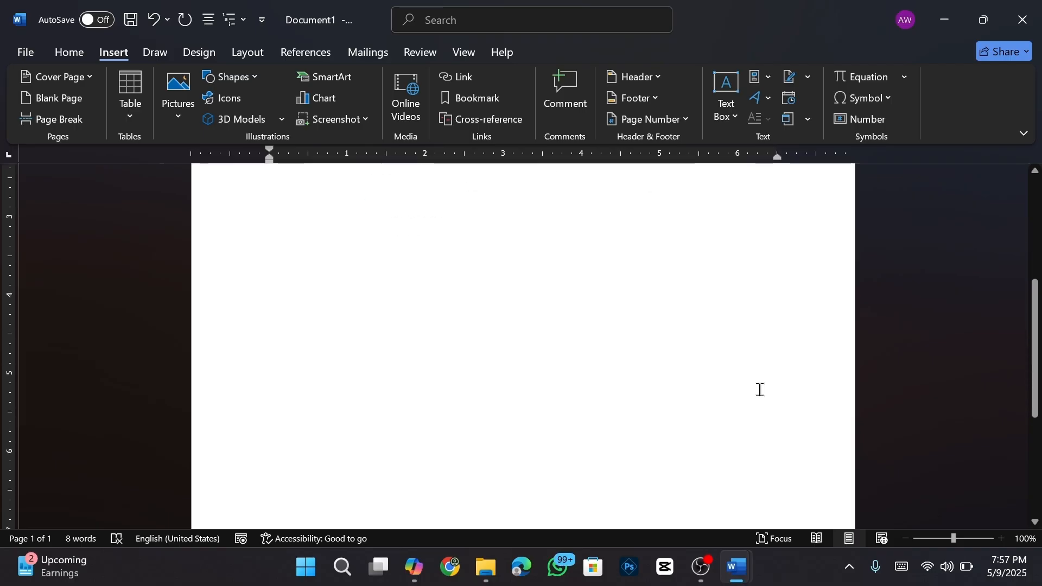
{"action": "scroll", "coordinate": [756, 389], "scroll_direction": "down", "scroll_amount": 2}
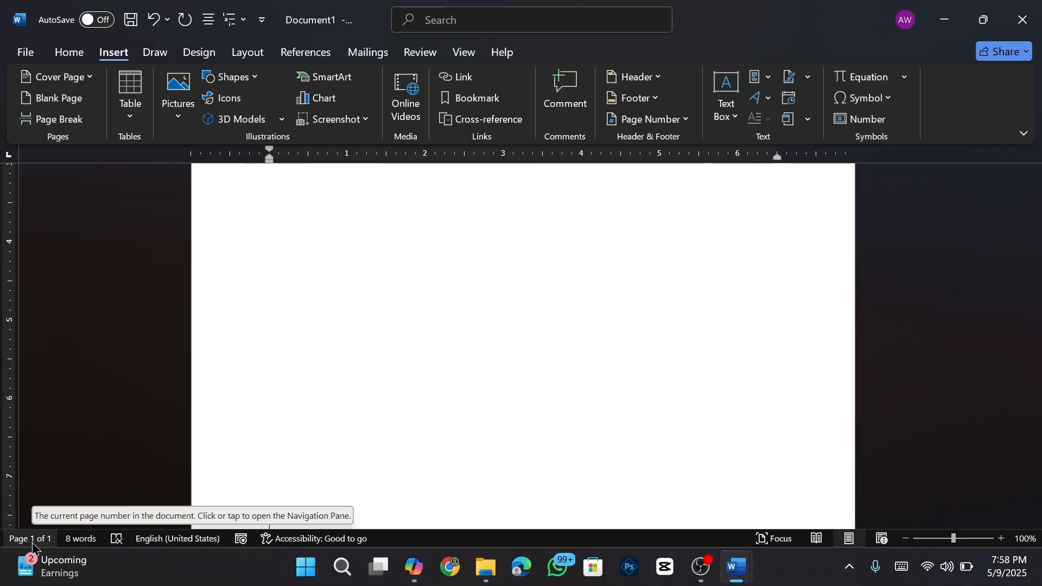
{"action": "scroll", "coordinate": [510, 419], "scroll_direction": "up", "scroll_amount": 5}
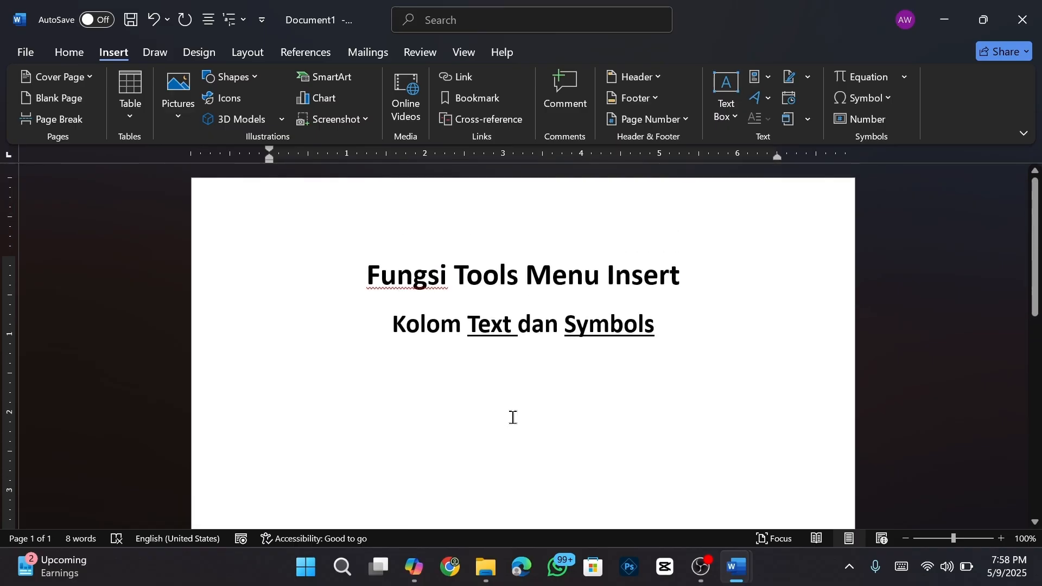
{"action": "scroll", "coordinate": [513, 418], "scroll_direction": "down", "scroll_amount": 5}
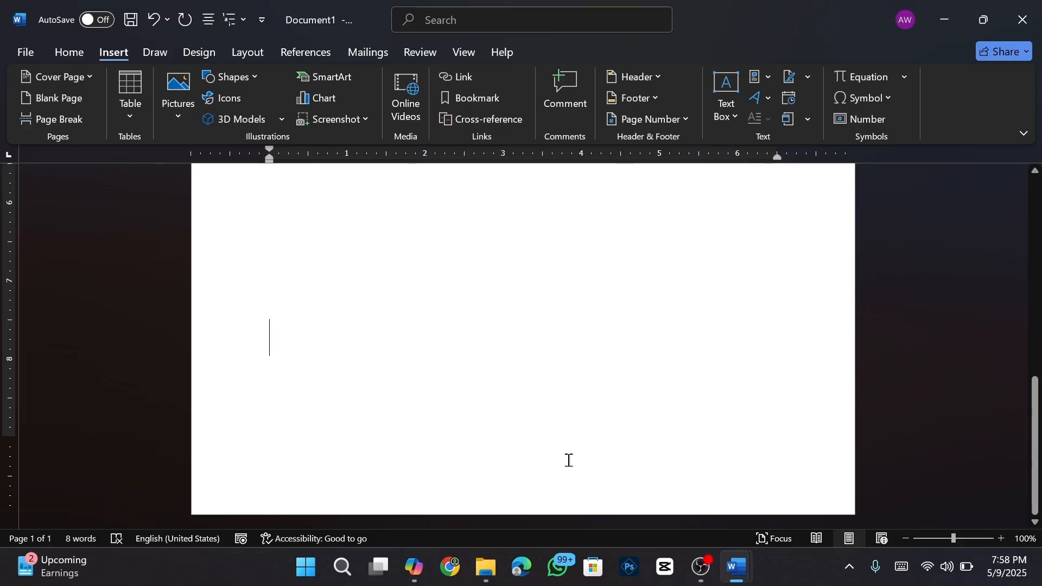
{"action": "scroll", "coordinate": [569, 460], "scroll_direction": "up", "scroll_amount": 5}
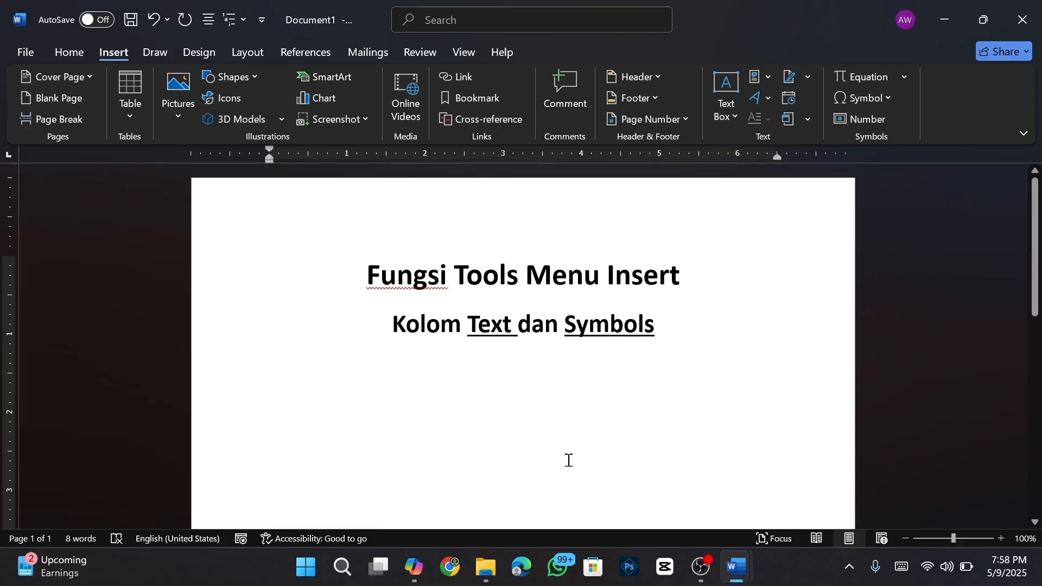
{"action": "scroll", "coordinate": [568, 460], "scroll_direction": "down", "scroll_amount": 1}
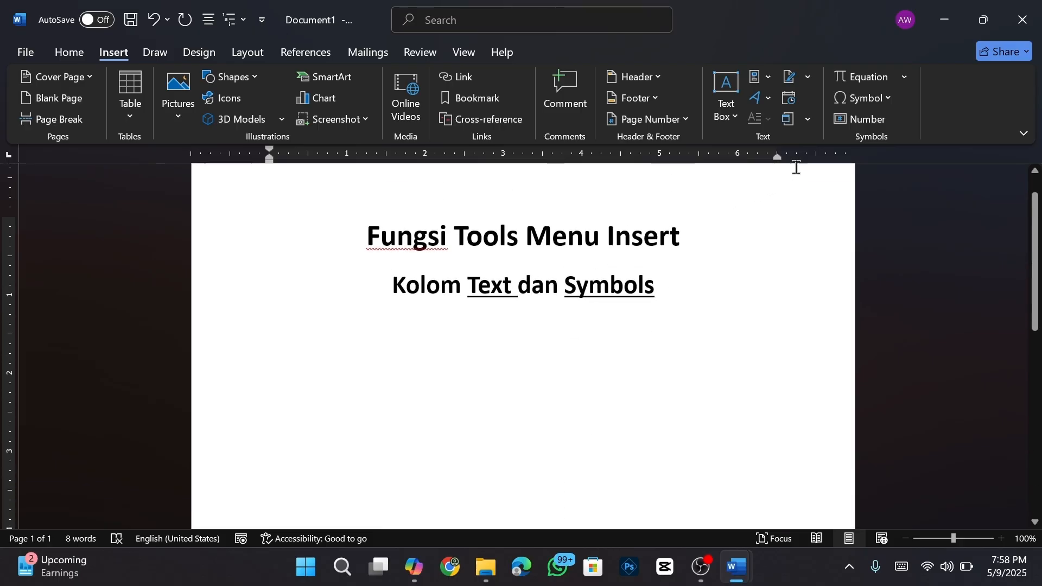
- Insert the text of '1. Cara Membuka dan Menyimpan File' from the Materi Murid Ms. Word folder
{"action": "left_click", "coordinate": [808, 122]}
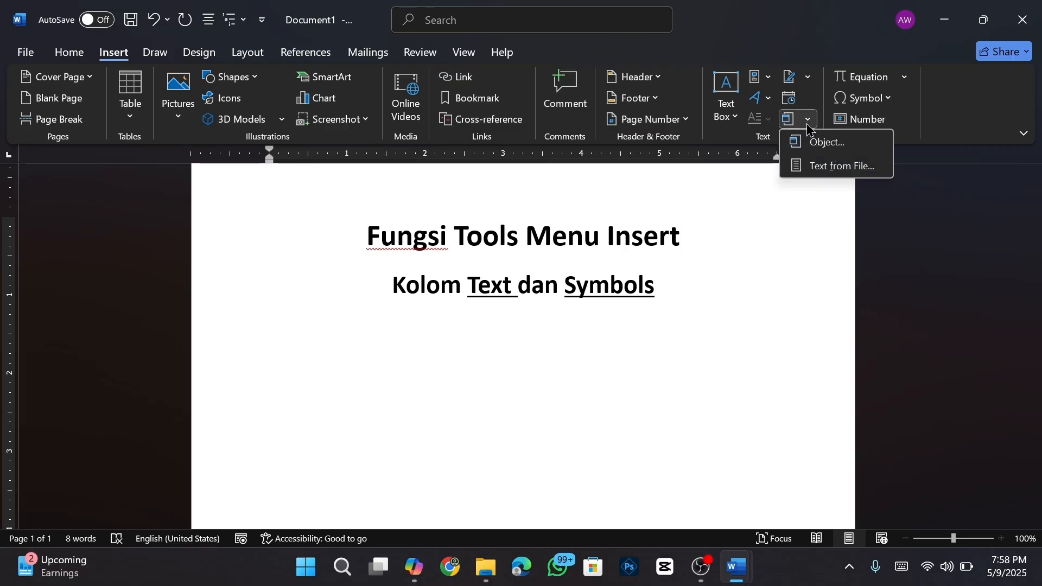
{"action": "left_click", "coordinate": [836, 171]}
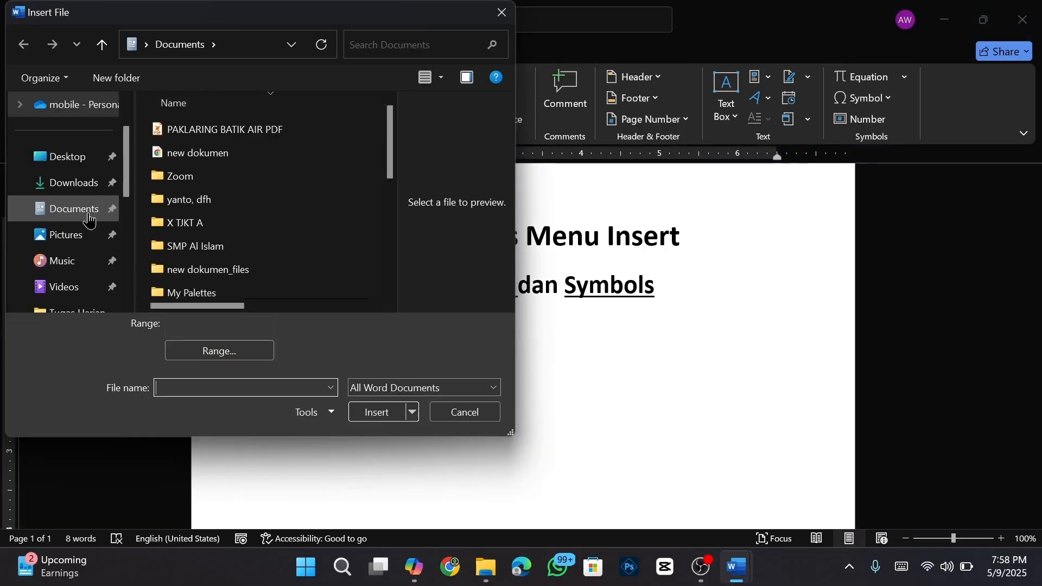
{"action": "left_click", "coordinate": [86, 210]}
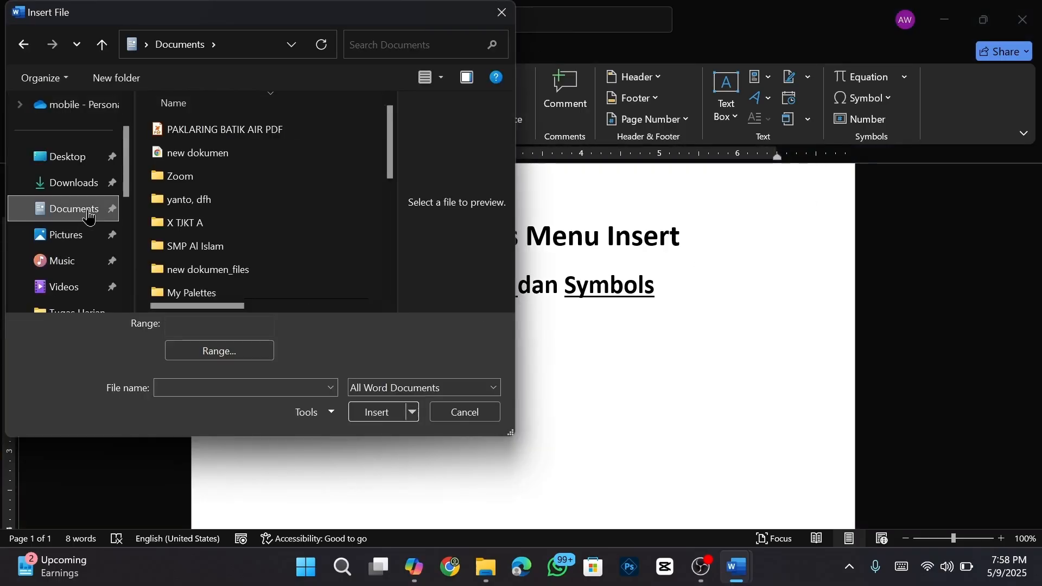
{"action": "double_click", "coordinate": [230, 289]}
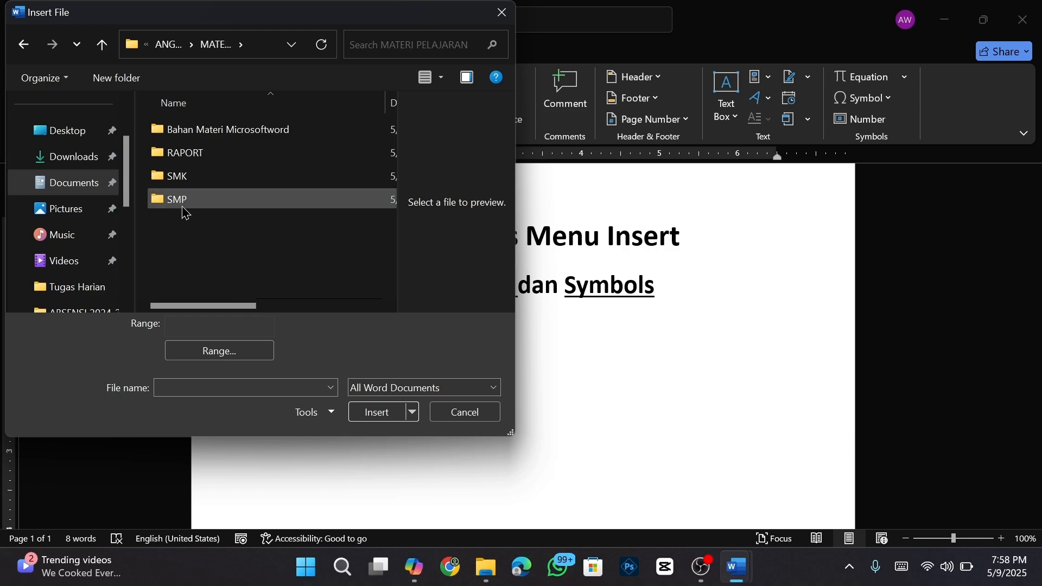
{"action": "double_click", "coordinate": [184, 199]}
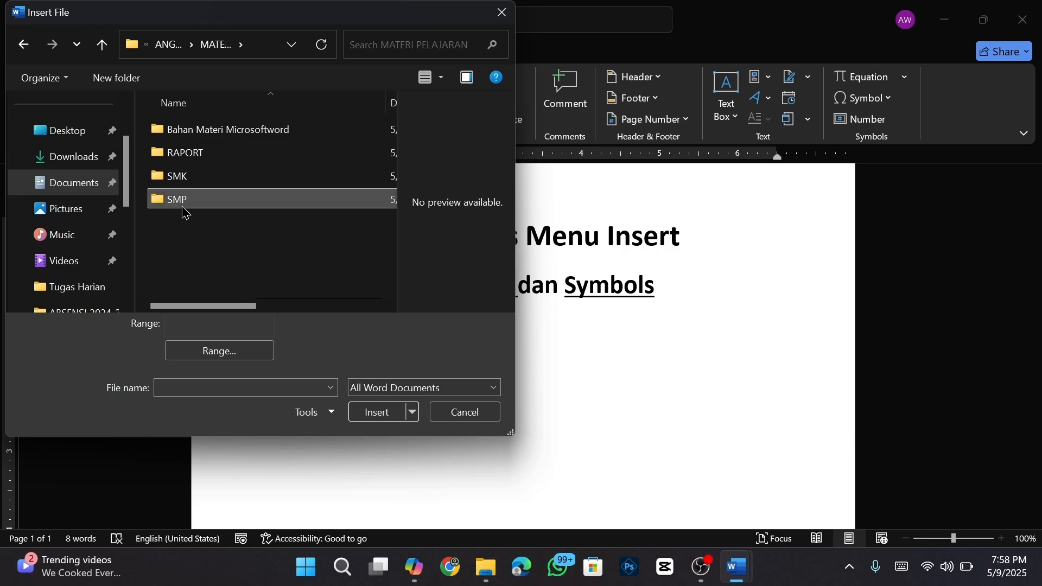
{"action": "scroll", "coordinate": [212, 234], "scroll_direction": "down", "scroll_amount": 1}
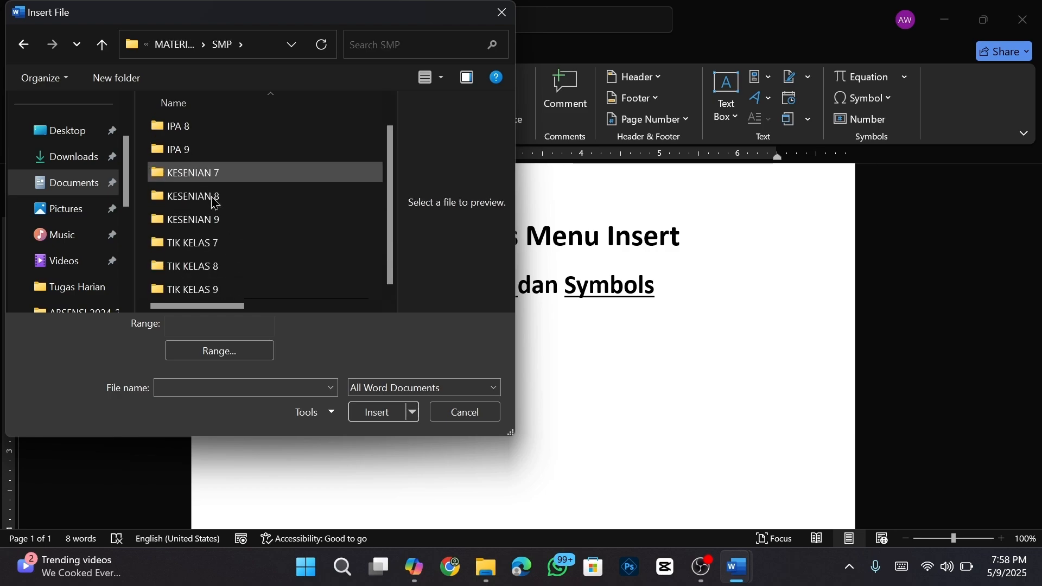
{"action": "left_click", "coordinate": [219, 249]}
{"action": "double_click", "coordinate": [219, 254]}
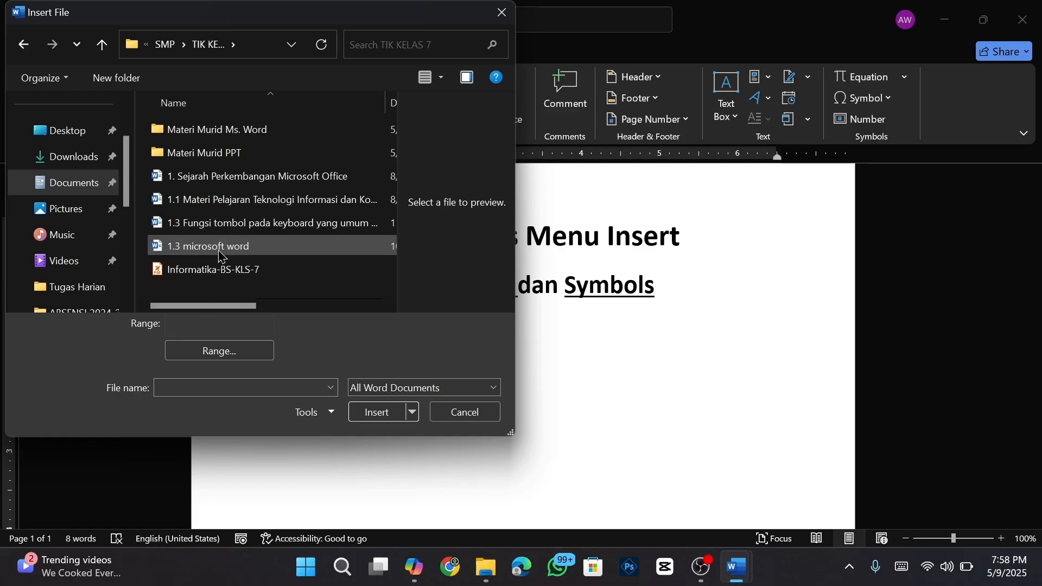
{"action": "double_click", "coordinate": [232, 132]}
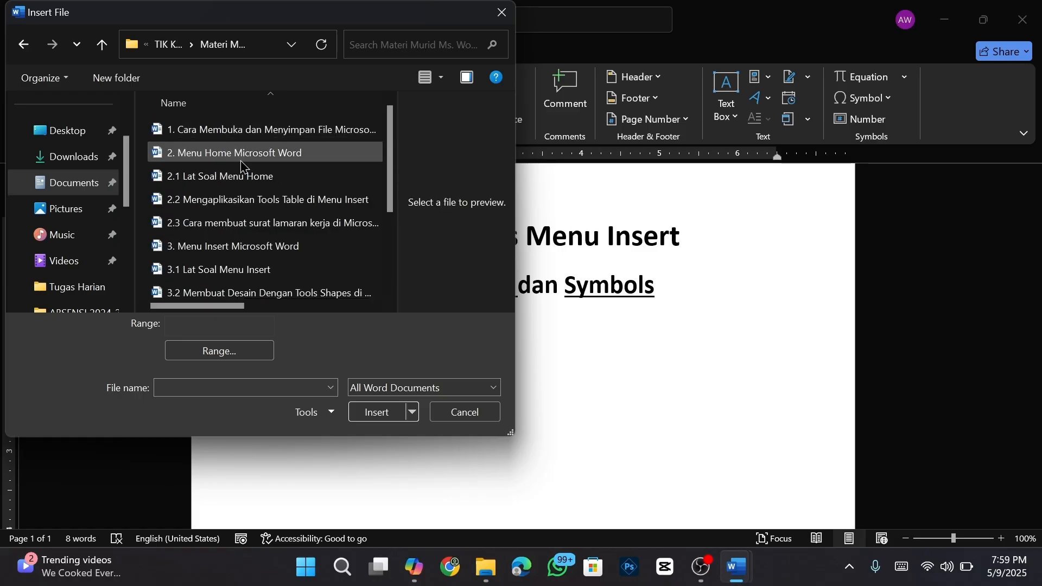
{"action": "left_click", "coordinate": [274, 136]}
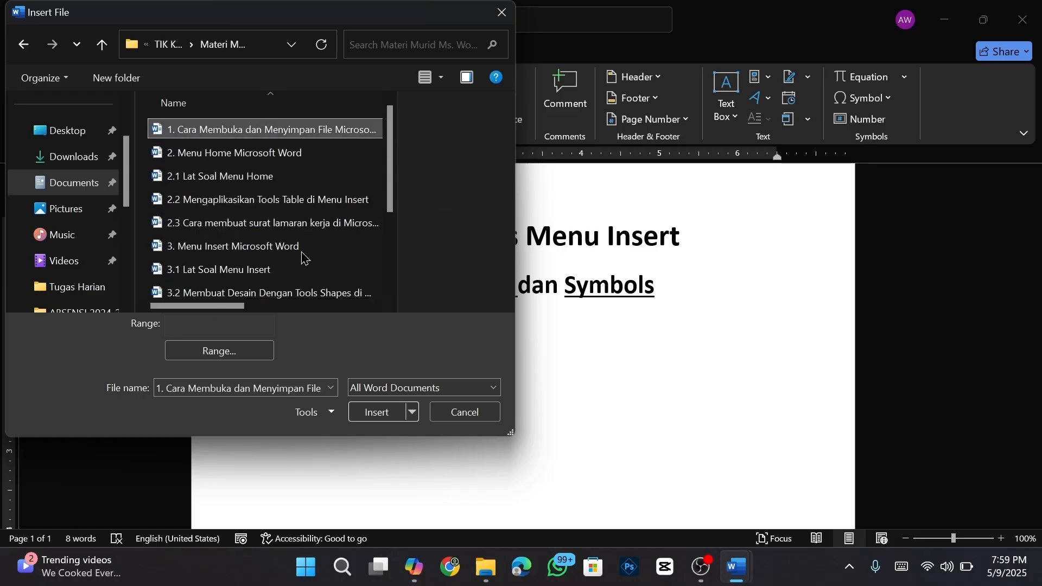
{"action": "left_click", "coordinate": [368, 412]}
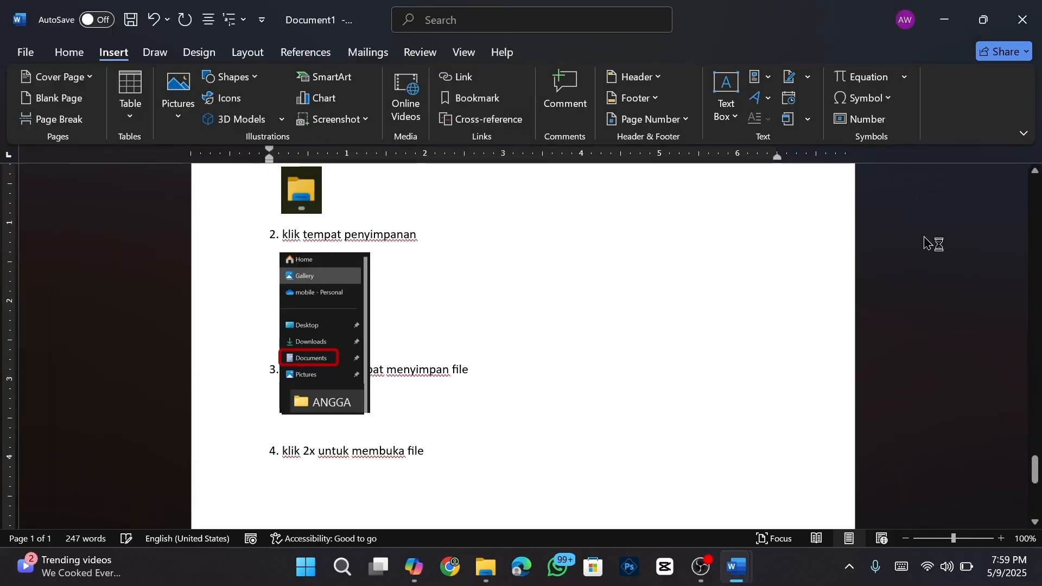
- Scroll back up to the title page showing the Fungsi Tools Menu Insert and Kolom Text dan Symbols headings
{"action": "scroll", "coordinate": [547, 363], "scroll_direction": "up", "scroll_amount": 10}
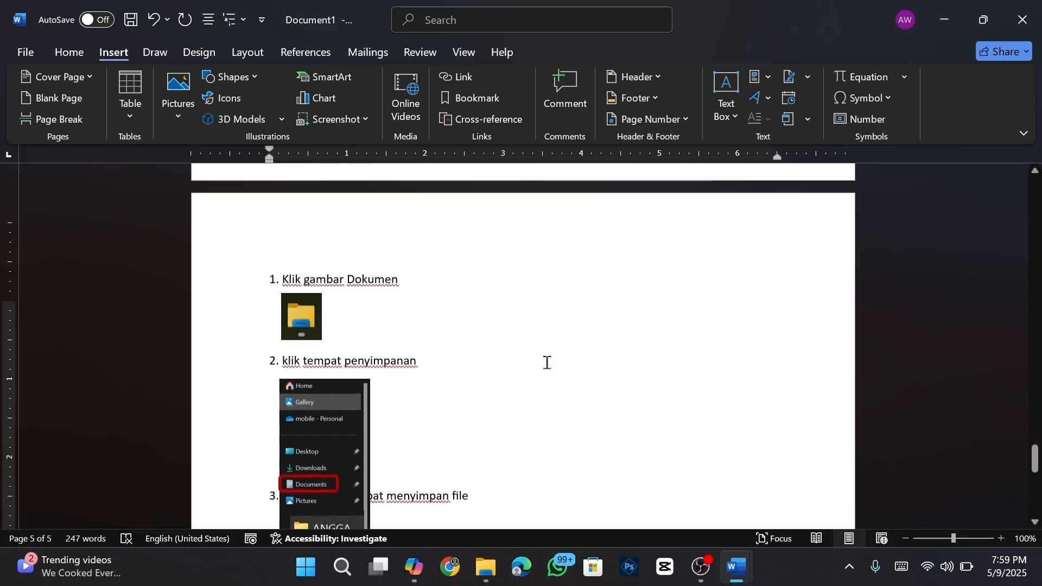
{"action": "scroll", "coordinate": [547, 363], "scroll_direction": "up", "scroll_amount": 12}
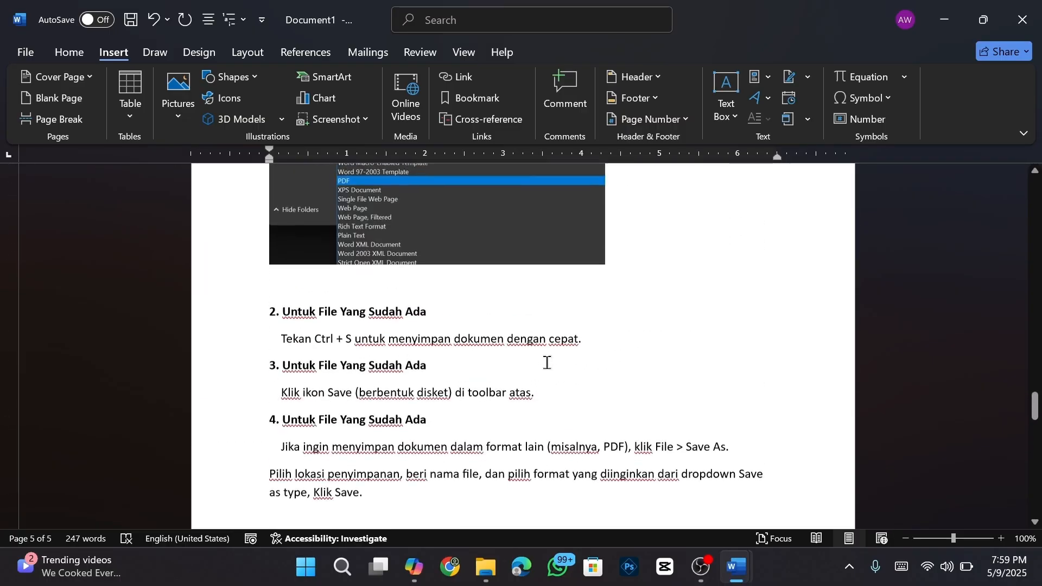
{"action": "scroll", "coordinate": [547, 362], "scroll_direction": "up", "scroll_amount": 15}
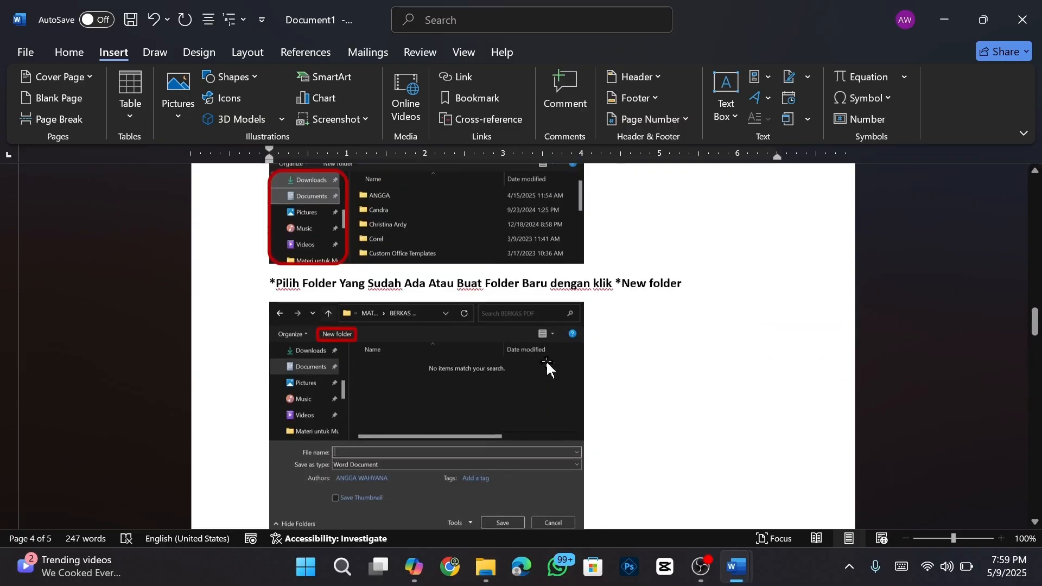
{"action": "scroll", "coordinate": [547, 363], "scroll_direction": "up", "scroll_amount": 8}
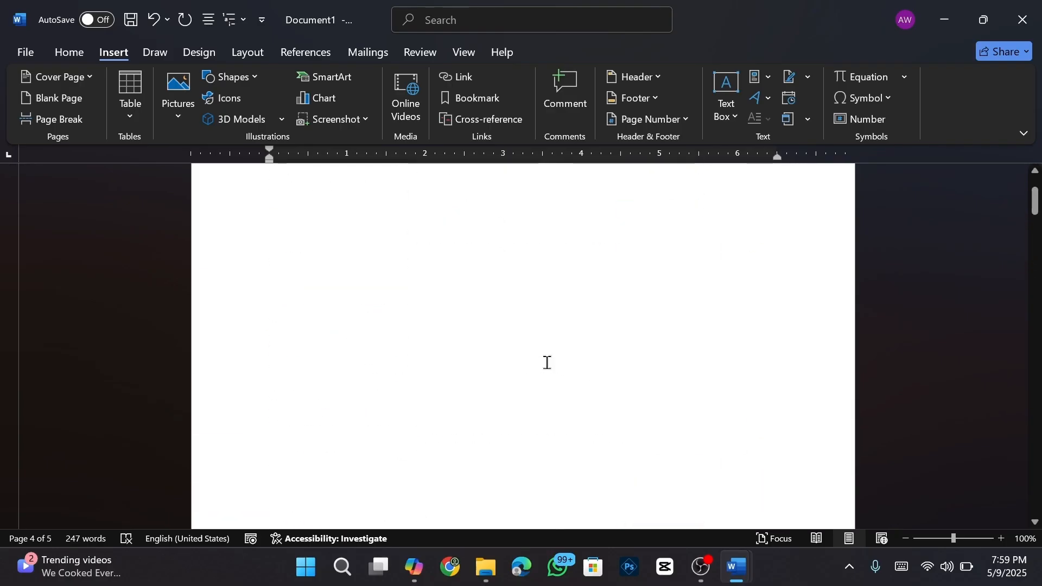
{"action": "scroll", "coordinate": [552, 331], "scroll_direction": "down", "scroll_amount": 9}
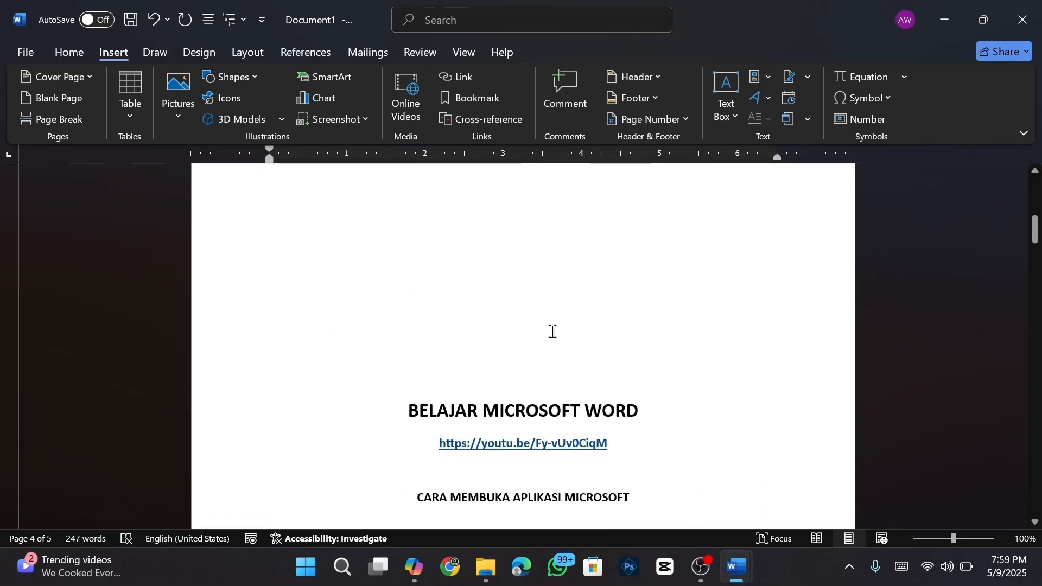
{"action": "scroll", "coordinate": [552, 337], "scroll_direction": "up", "scroll_amount": 10}
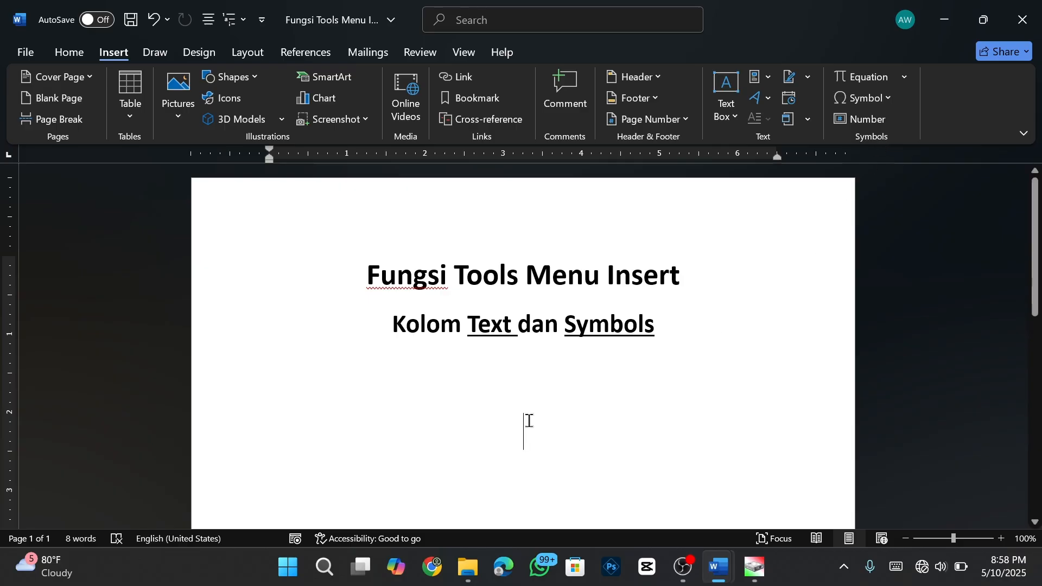
- Insert the built-in Area of Circle equation, A = πr², below the subtitle
{"action": "left_click", "coordinate": [901, 83]}
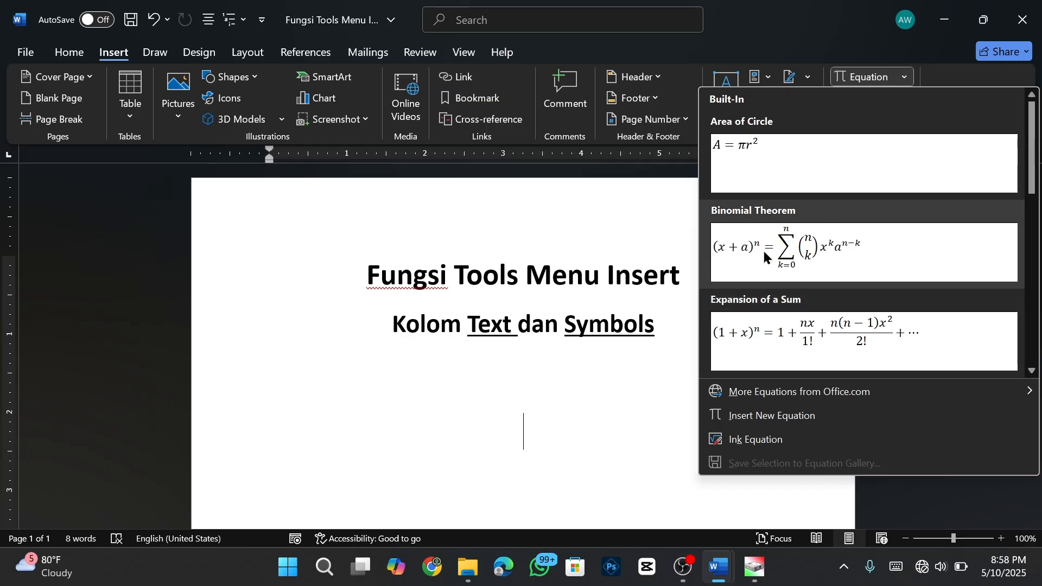
{"action": "left_click", "coordinate": [806, 160]}
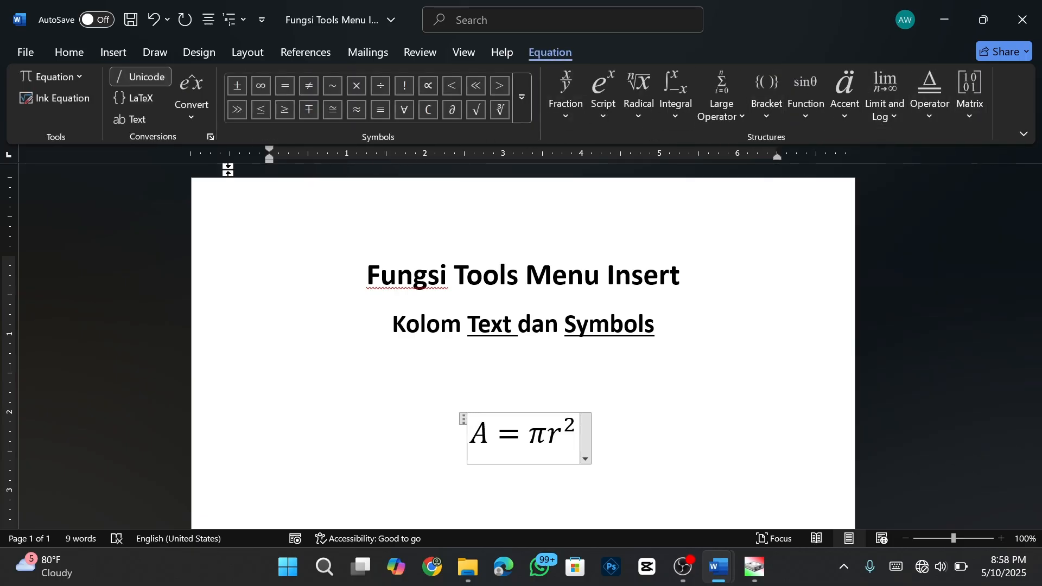
{"action": "left_click", "coordinate": [113, 57]}
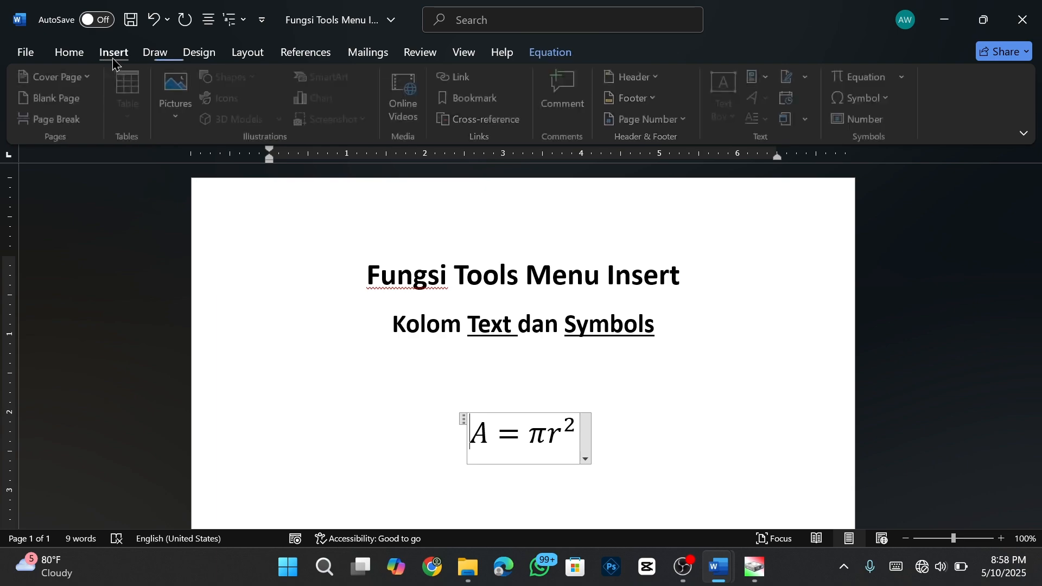
- Place a ♣ club symbol before the equation and another on the empty line below it
{"action": "left_click", "coordinate": [890, 100]}
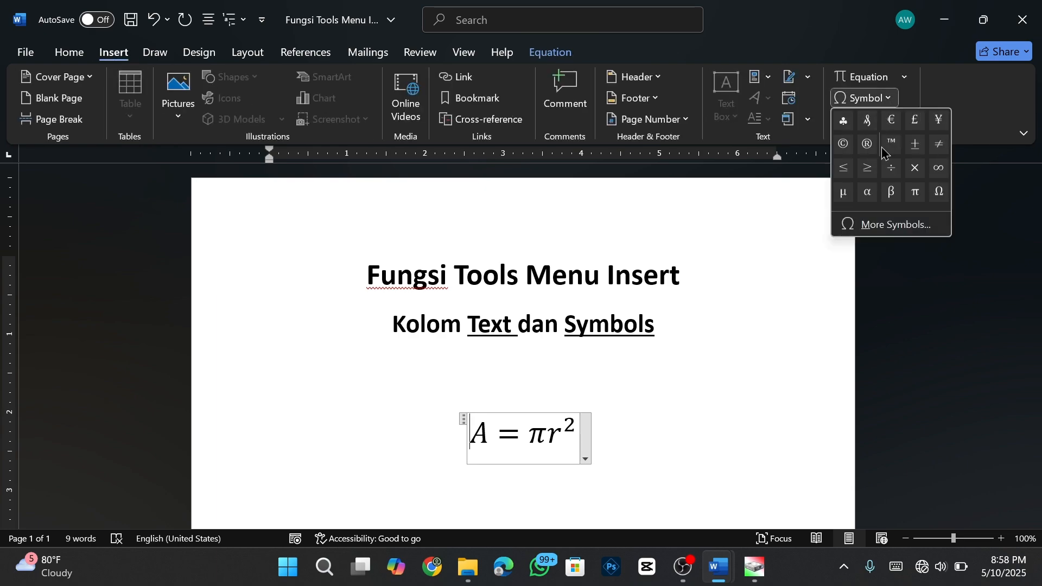
{"action": "left_click", "coordinate": [843, 121]}
{"action": "scroll", "coordinate": [640, 430], "scroll_direction": "down", "scroll_amount": 2}
{"action": "left_click", "coordinate": [605, 402]}
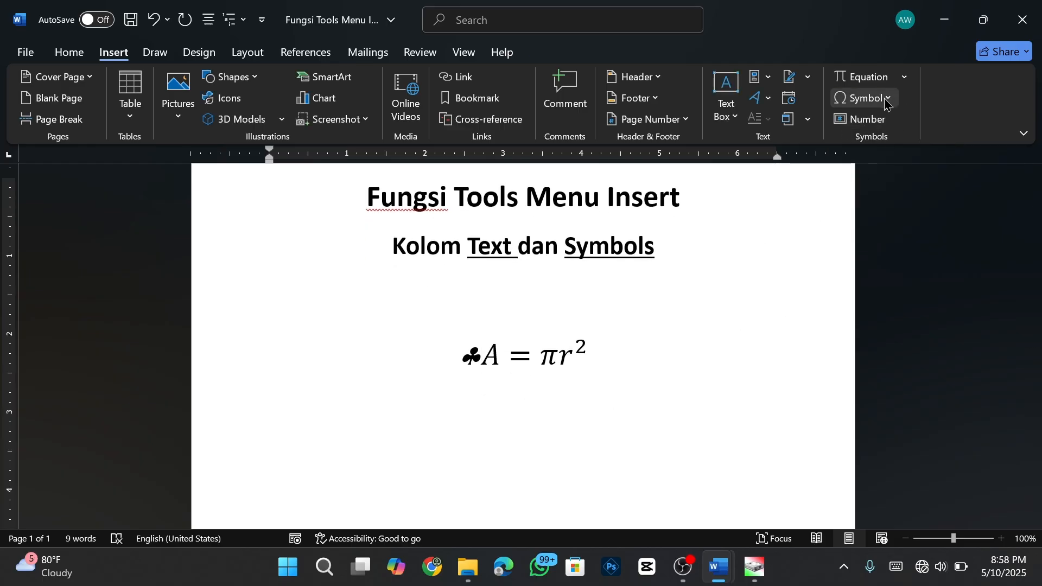
{"action": "left_click", "coordinate": [864, 98]}
{"action": "left_click", "coordinate": [845, 129]}
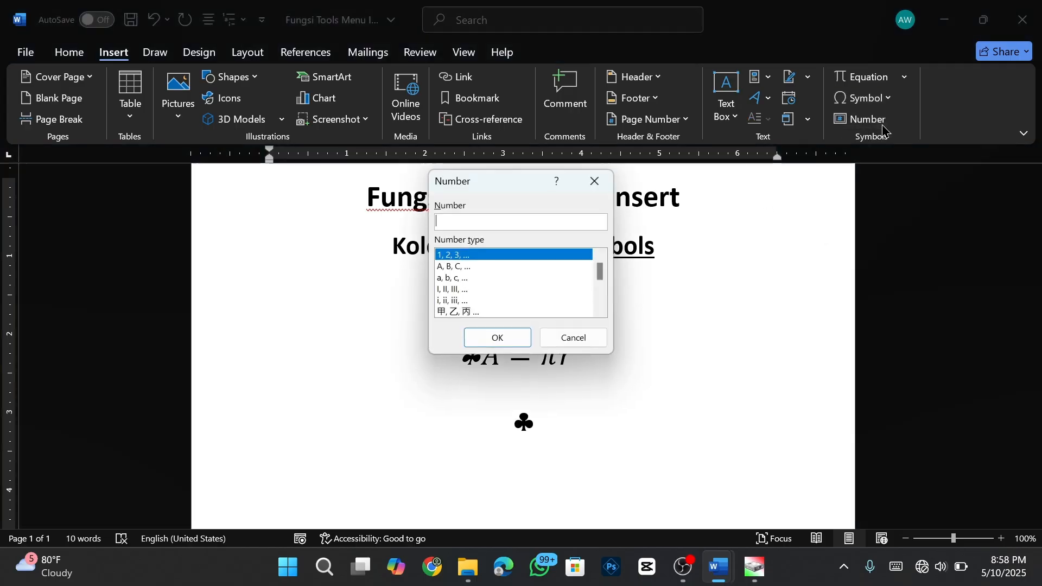
{"action": "left_click", "coordinate": [875, 122]}
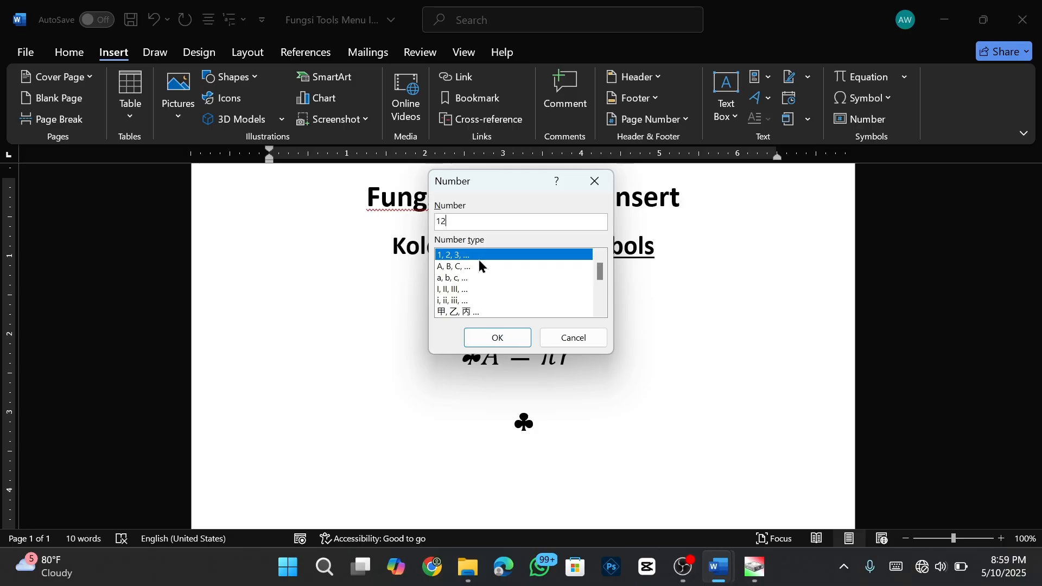
- Insert the number 12 as the formal Chinese numeral 壹拾贰 beneath the lower club symbol
{"action": "scroll", "coordinate": [493, 274], "scroll_direction": "down", "scroll_amount": 3}
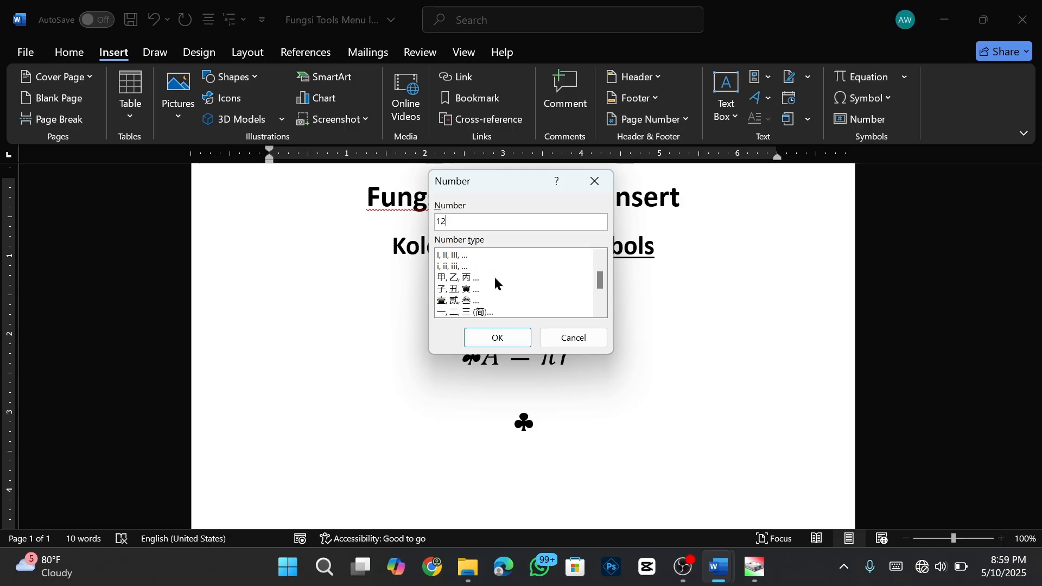
{"action": "left_click", "coordinate": [456, 301]}
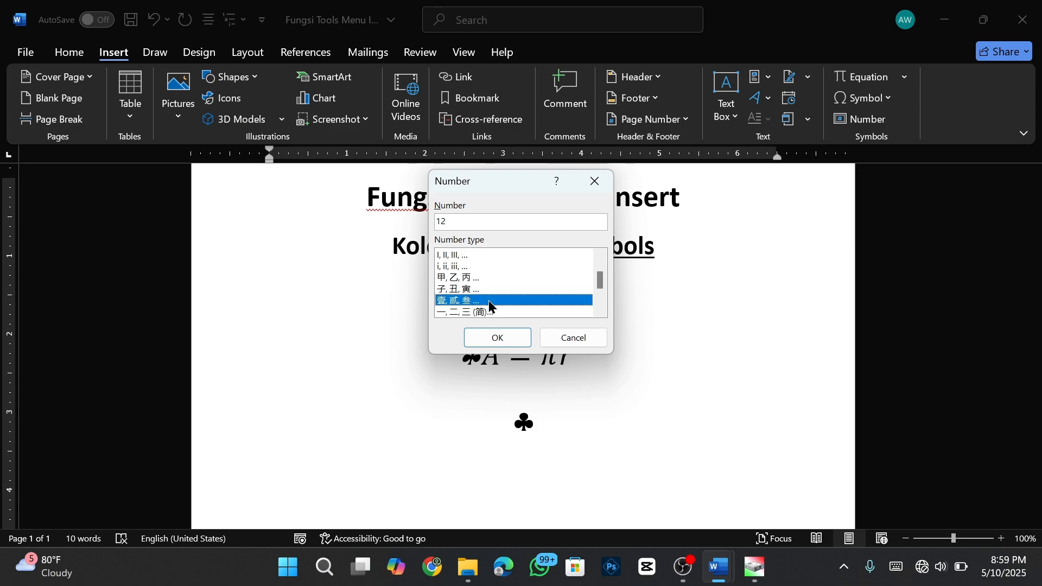
{"action": "left_click", "coordinate": [498, 336]}
{"action": "scroll", "coordinate": [539, 379], "scroll_direction": "down", "scroll_amount": 2}
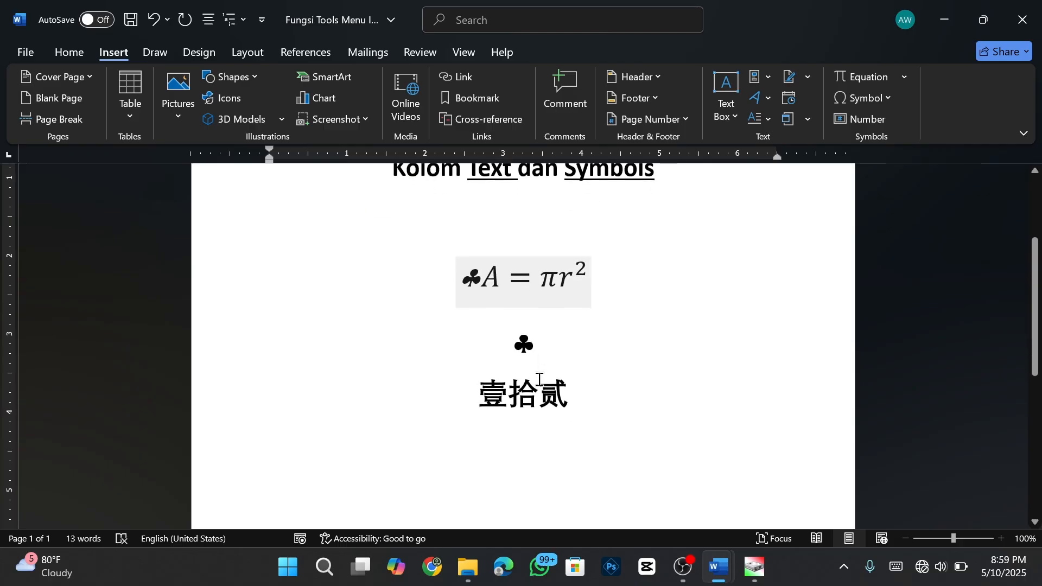
{"action": "scroll", "coordinate": [539, 380], "scroll_direction": "down", "scroll_amount": 1}
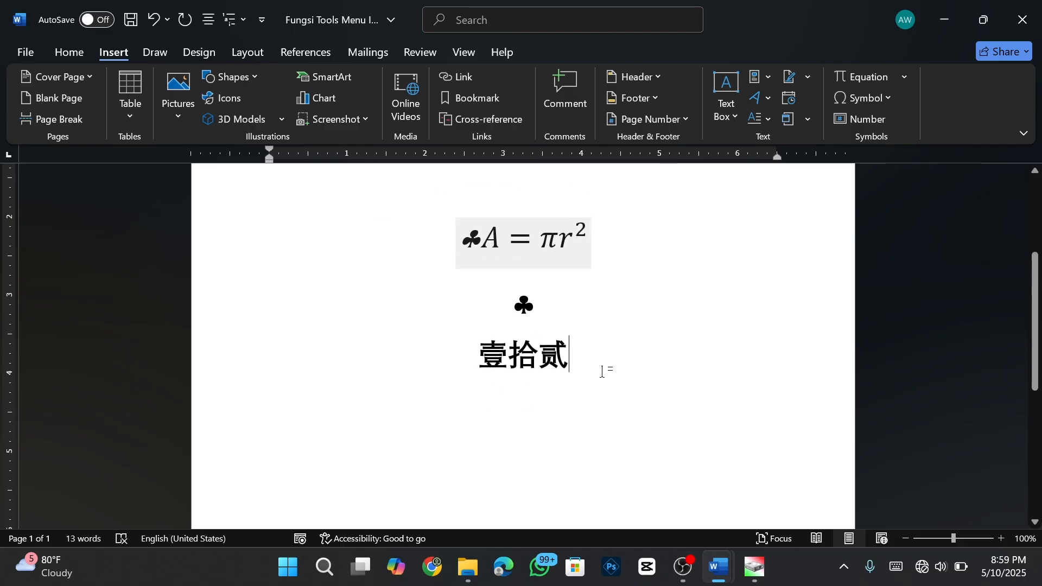